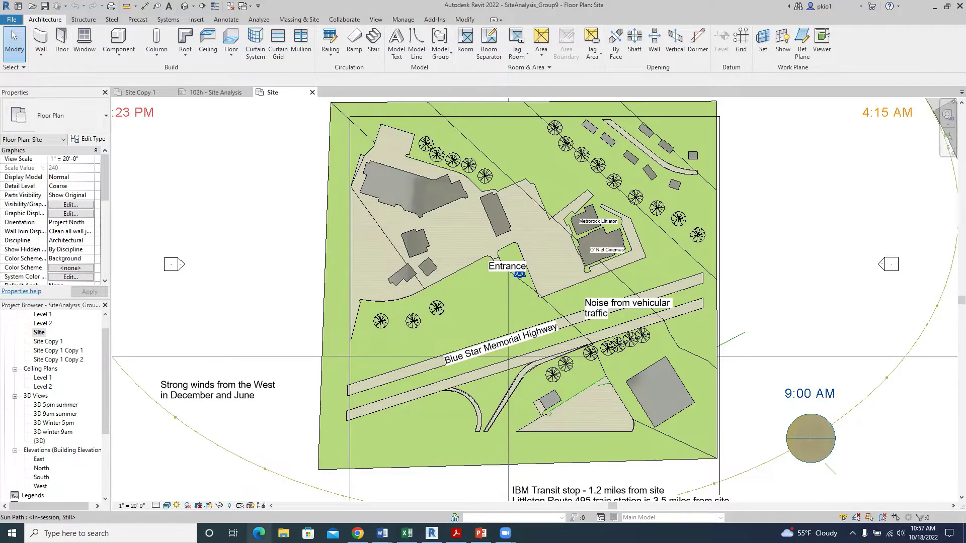
Step: Switch from Revit to File Explorer's Quick access view
left_click(283, 533)
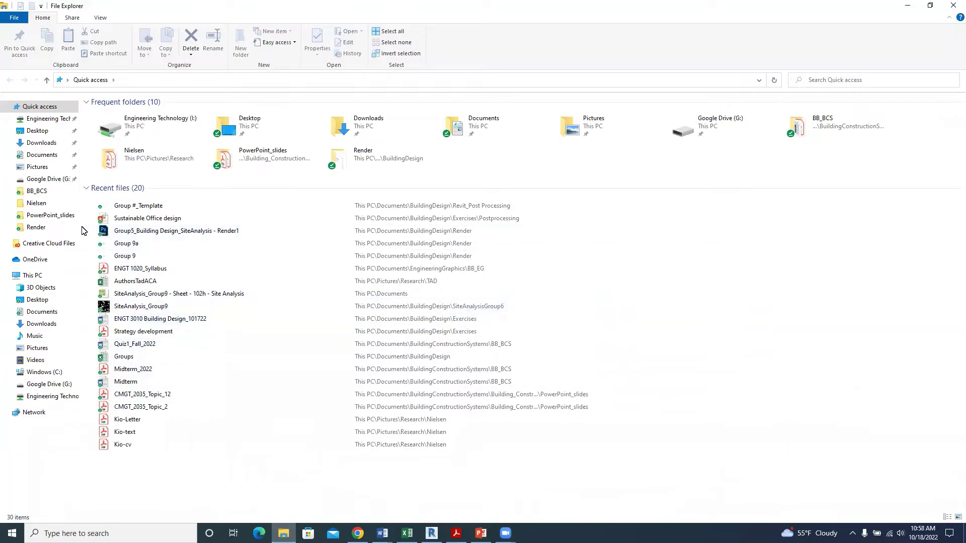
Step: Create a Postprocessing2 folder in Documents\BuildingDesign, then return to Revit
left_click(55, 159)
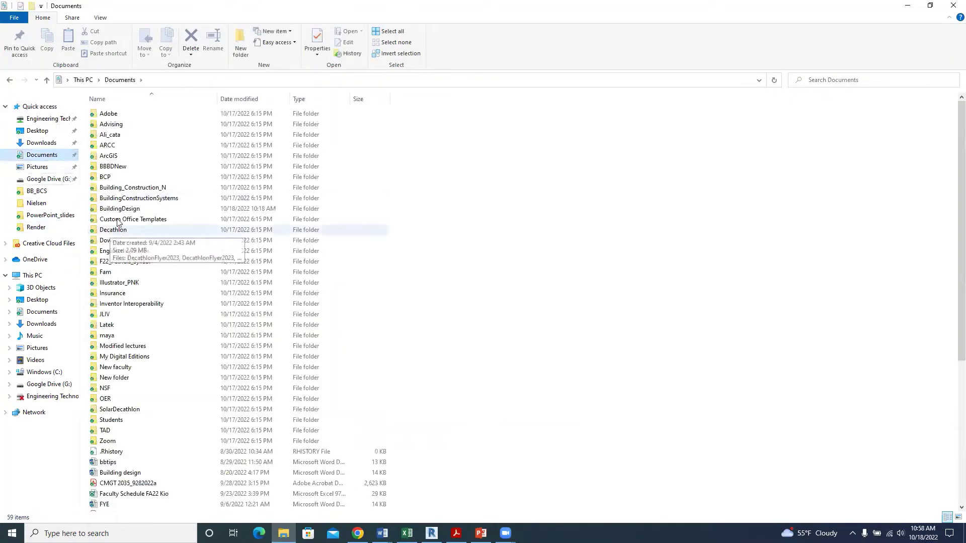
double_click(120, 214)
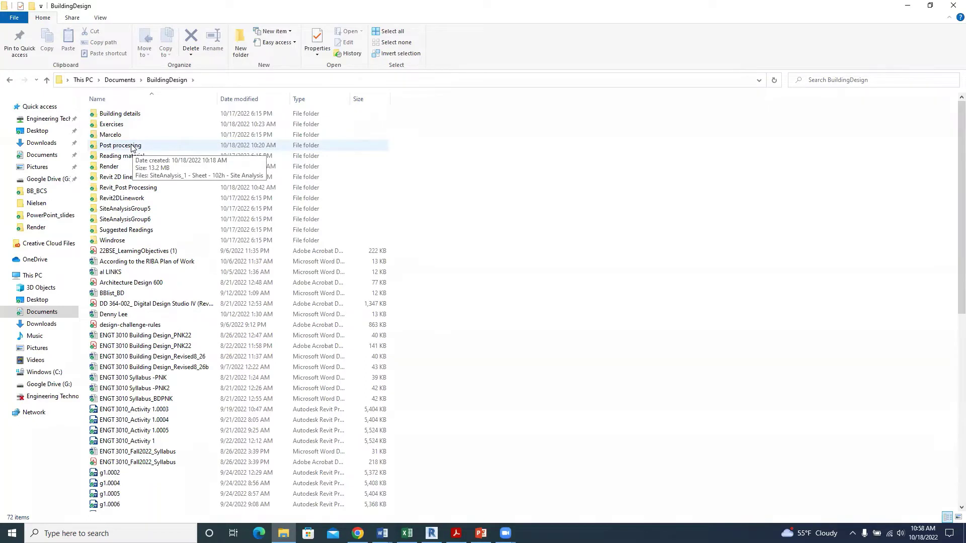
right_click(481, 151)
mouse_move(518, 269)
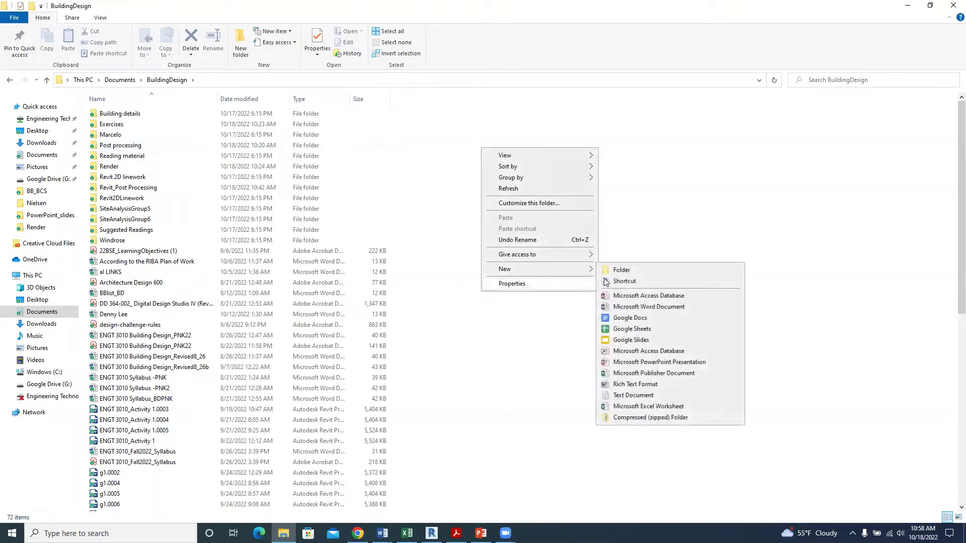
left_click(622, 270)
type("pOSTPROCESSING")
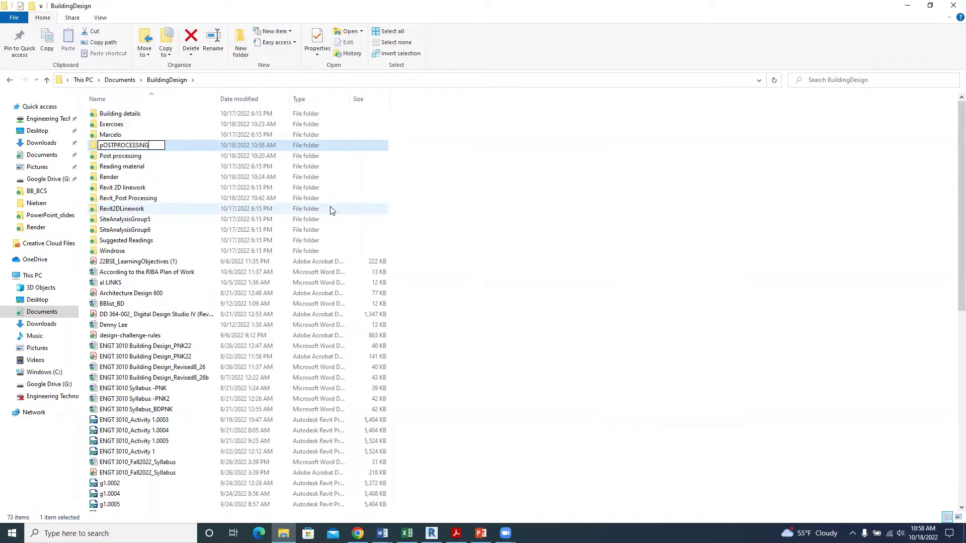
key("BackSpace")
key("BackSpace")
key("BackSpace")
key("BackSpace")
key("BackSpace")
key("BackSpace")
key("BackSpace")
key("BackSpace")
key("BackSpace")
key("BackSpace")
key("BackSpace")
key("BackSpace")
key("BackSpace")
key("BackSpace")
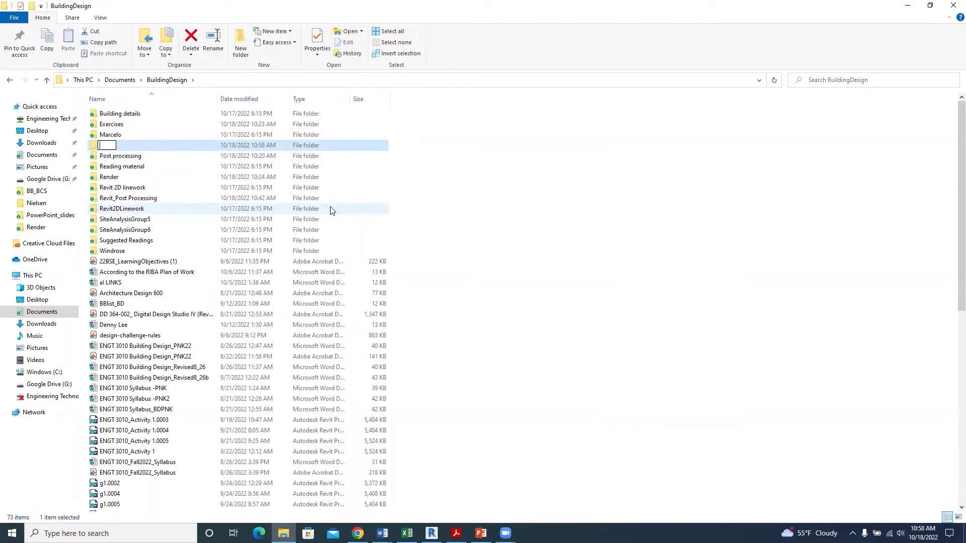
type("Postprocessing2")
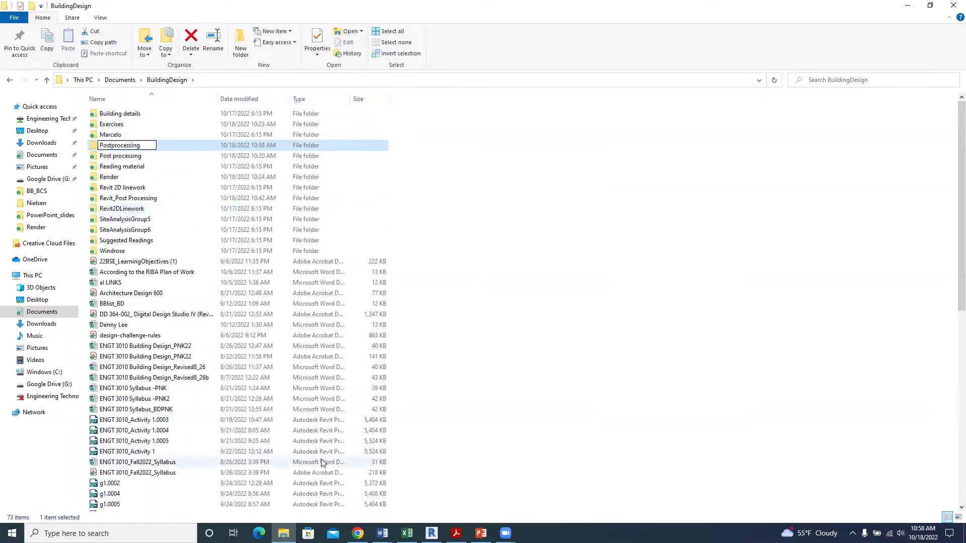
left_click(488, 196)
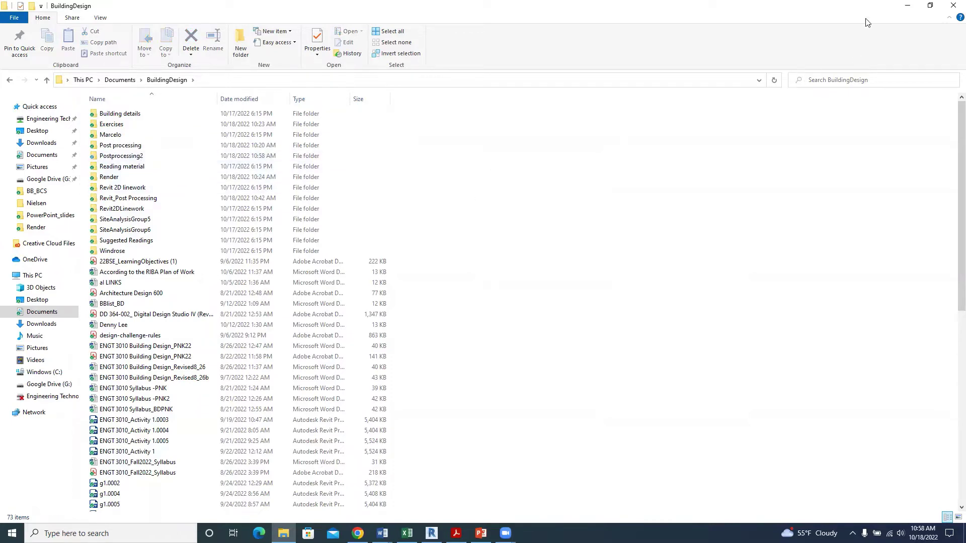
key("alt+Tab")
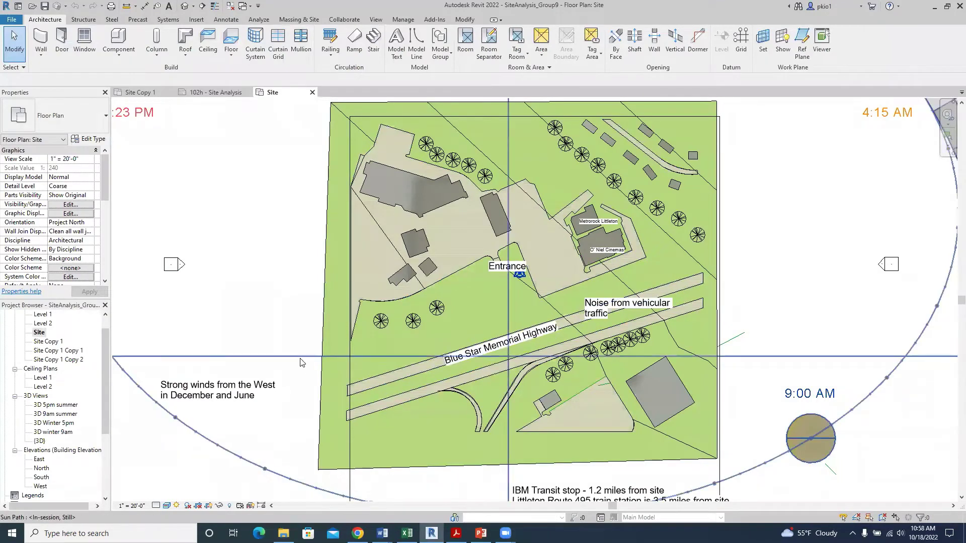
Step: Hide the whole text note category in the Site view, using the 'Strong winds' note
left_click(261, 387)
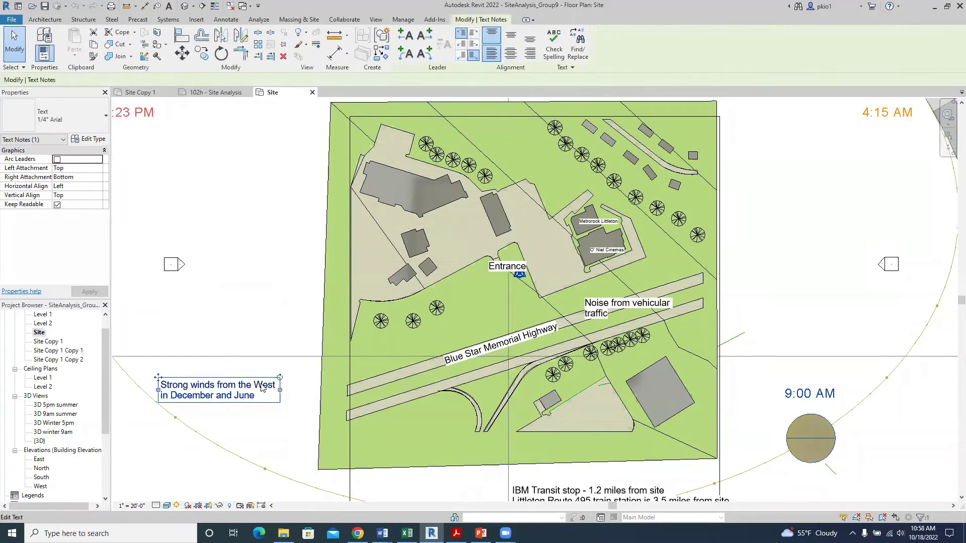
right_click(262, 387)
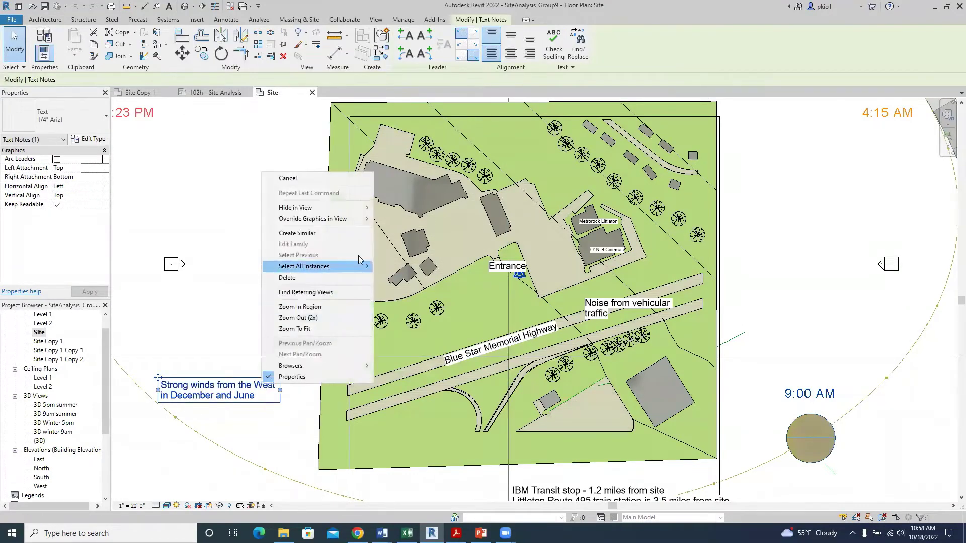
mouse_move(366, 224)
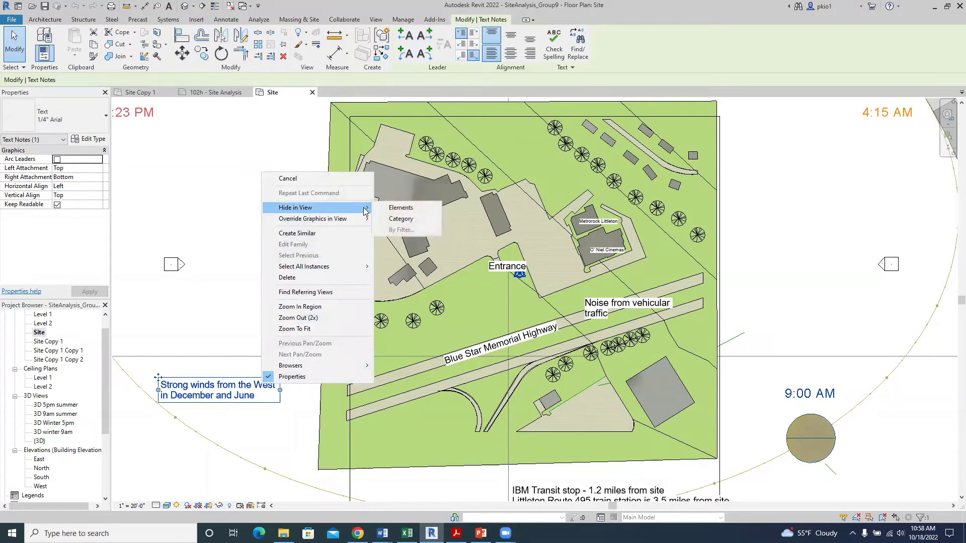
left_click(401, 219)
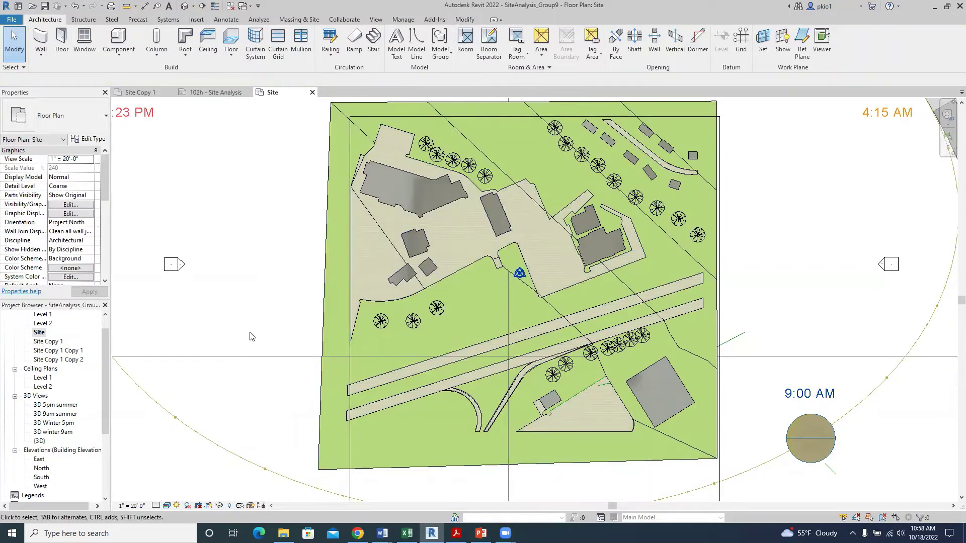
Step: Open sheet 102h - Site Analysis from the Project Browser's Sheets list
scroll(46, 433, "down", 2)
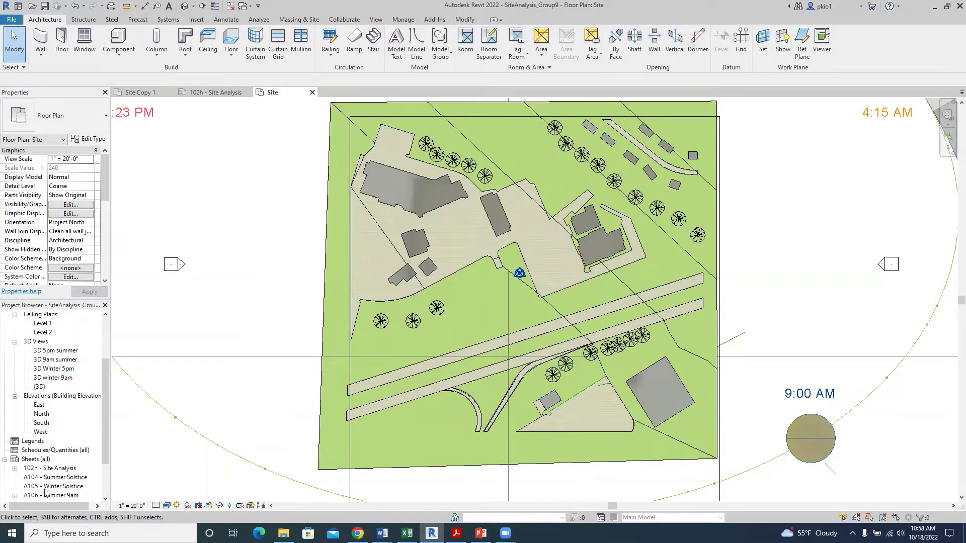
scroll(50, 477, "down", 1)
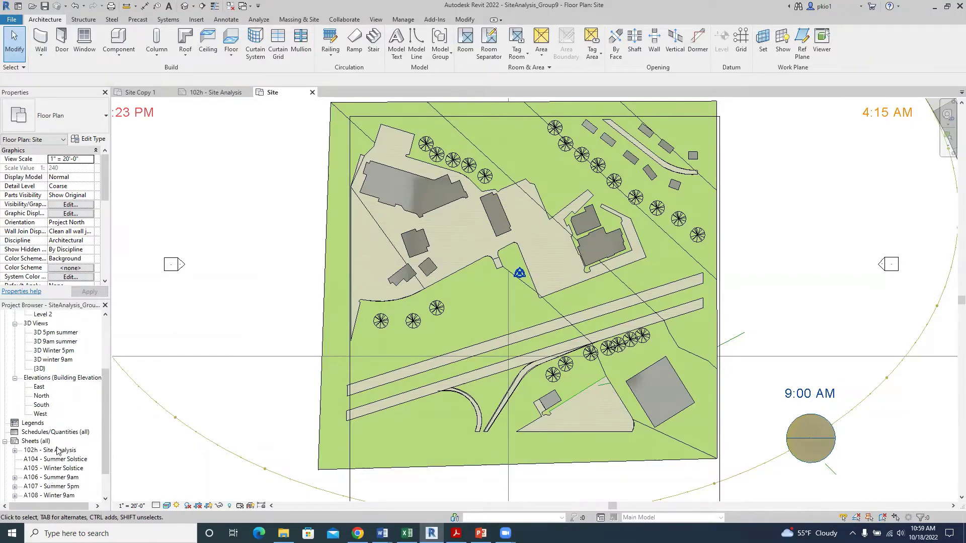
scroll(75, 373, "up", 3)
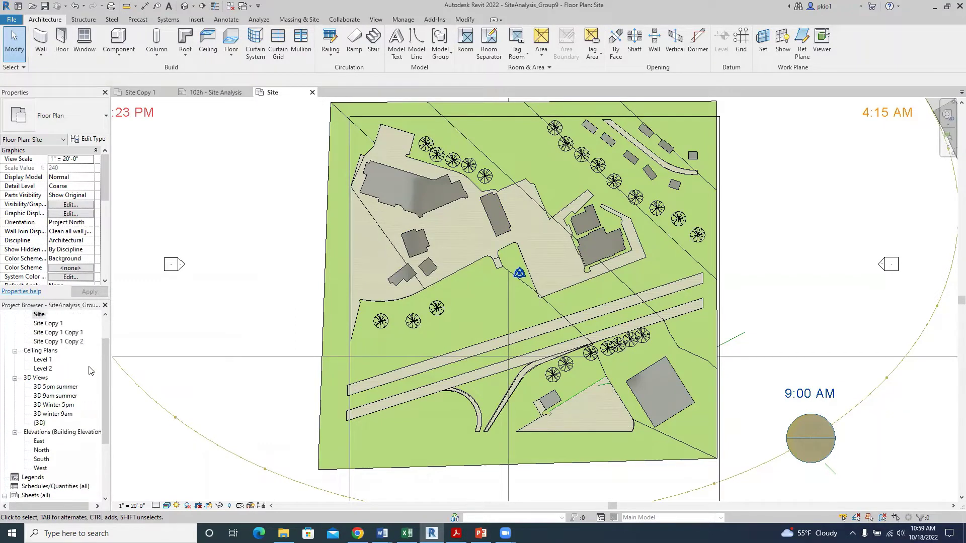
scroll(74, 383, "down", 4)
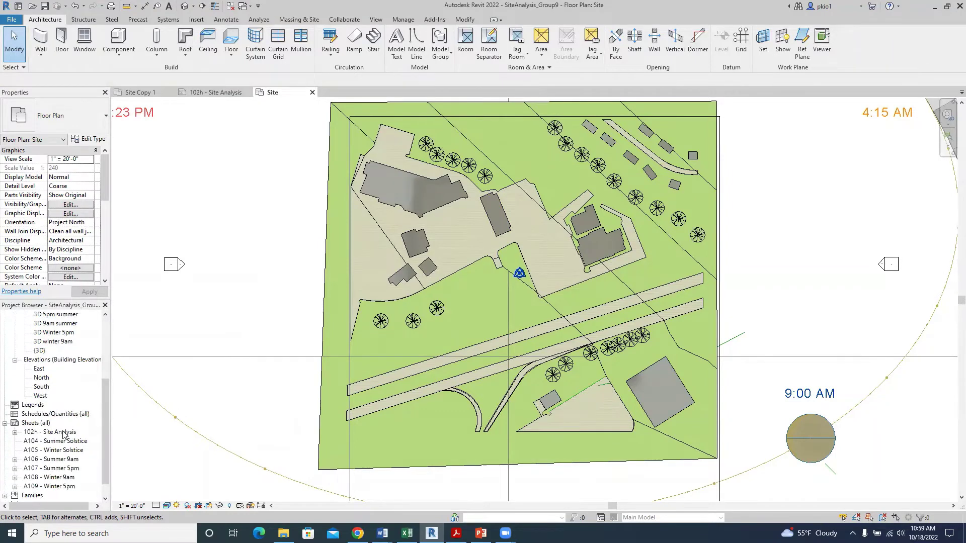
double_click(64, 436)
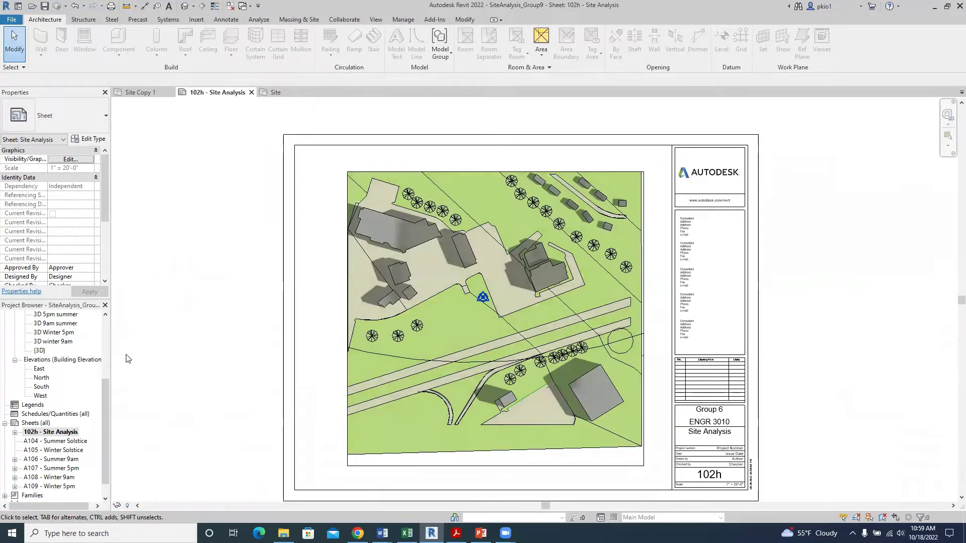
scroll(154, 366, "up", 1)
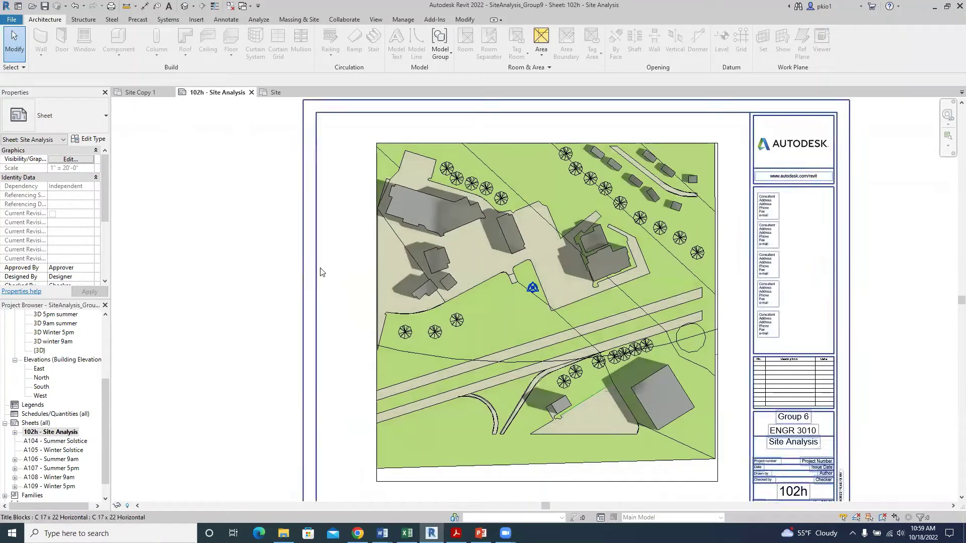
Step: Show the File > Export > Images and Animations options, including Image
left_click(11, 20)
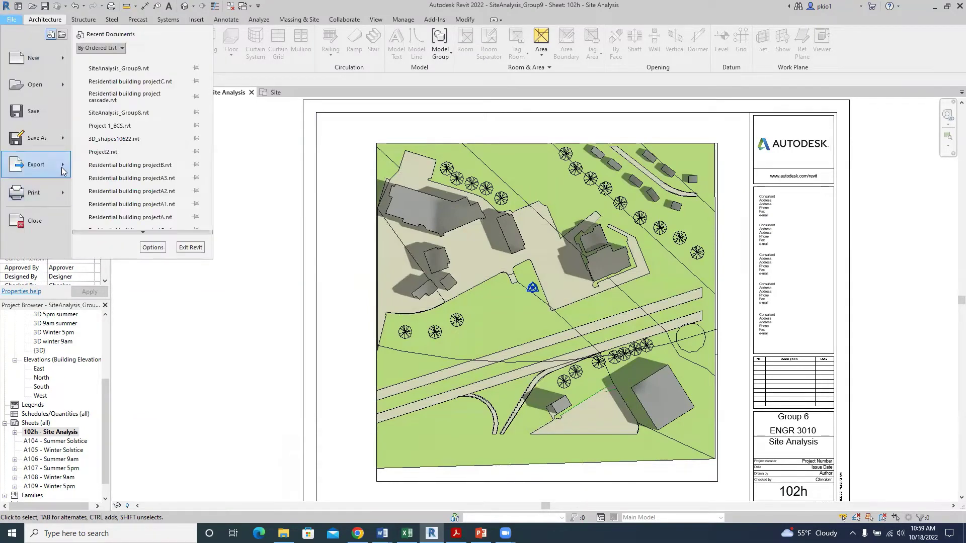
mouse_move(63, 171)
mouse_move(140, 232)
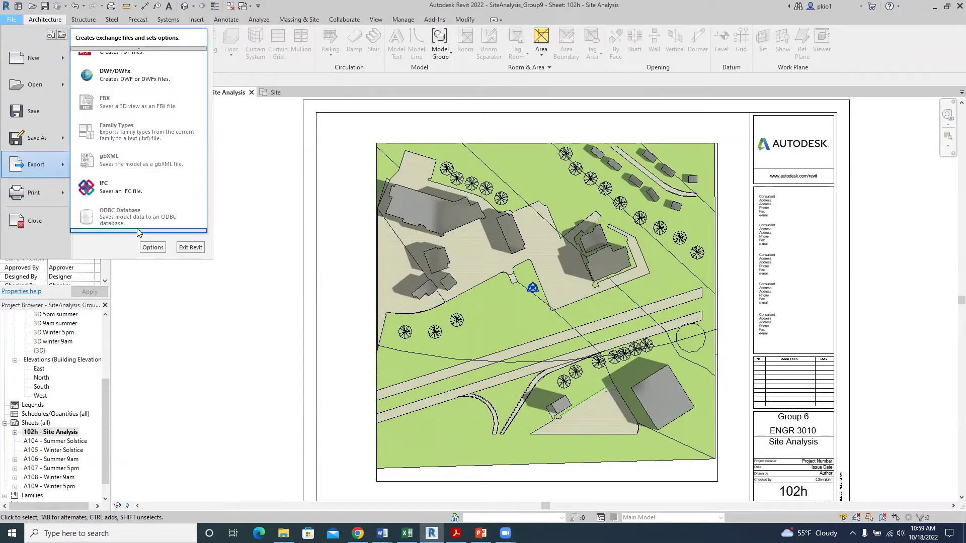
mouse_move(171, 153)
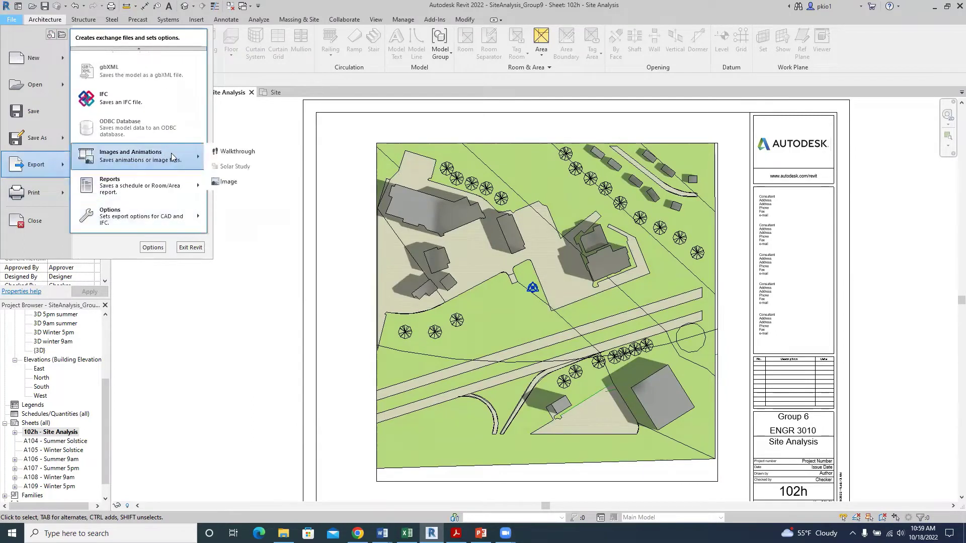
Step: In Export Image, set the output file name to 'Site Analysis' under Documents\BuildingDesign
left_click(224, 182)
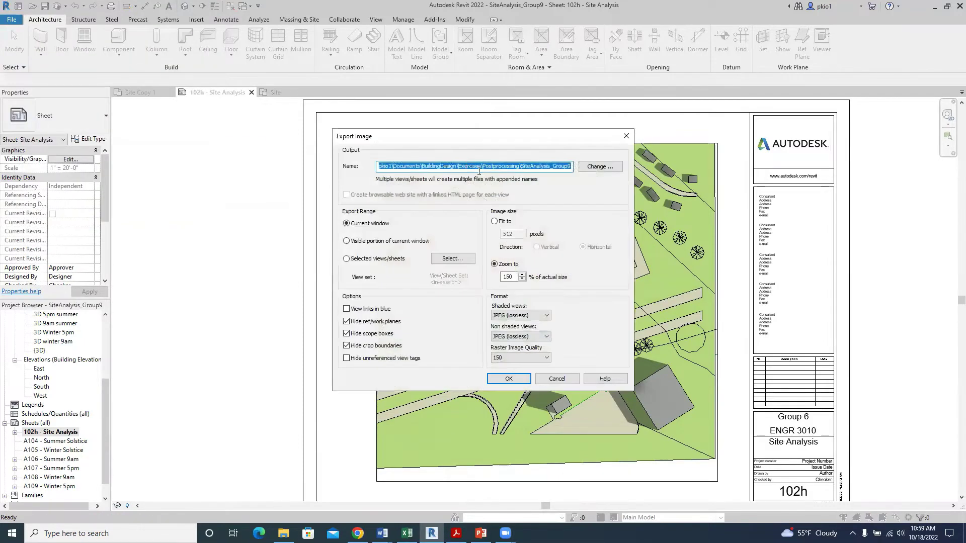
left_click(613, 166)
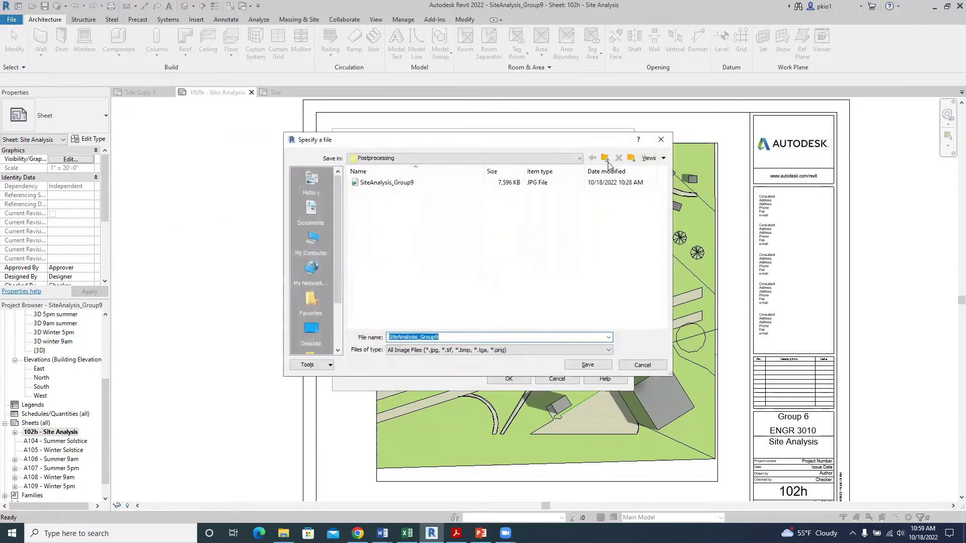
left_click(605, 158)
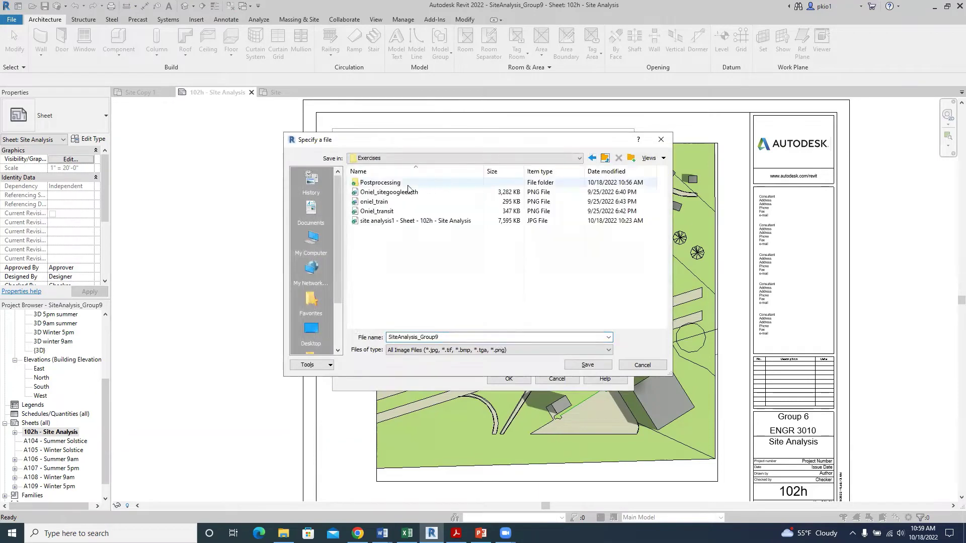
left_click(604, 158)
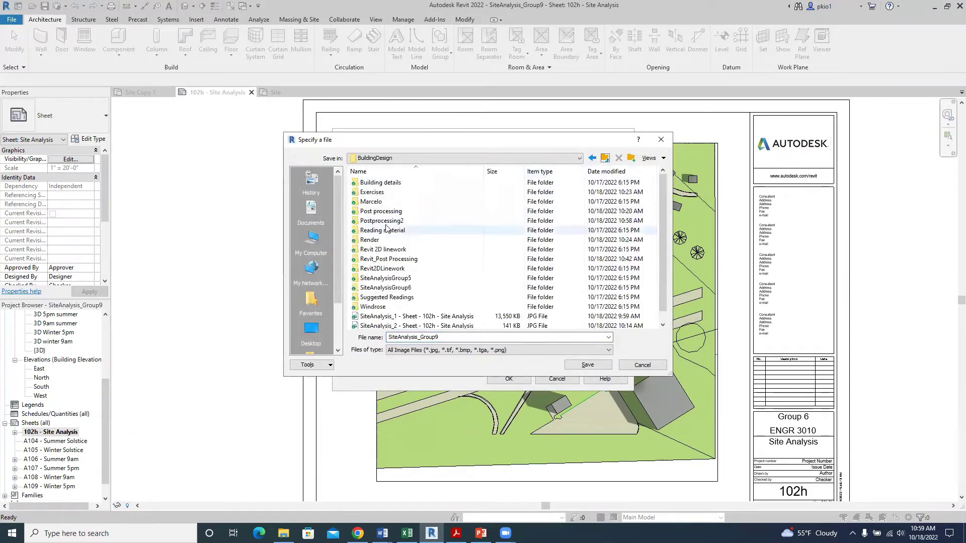
left_click(395, 221)
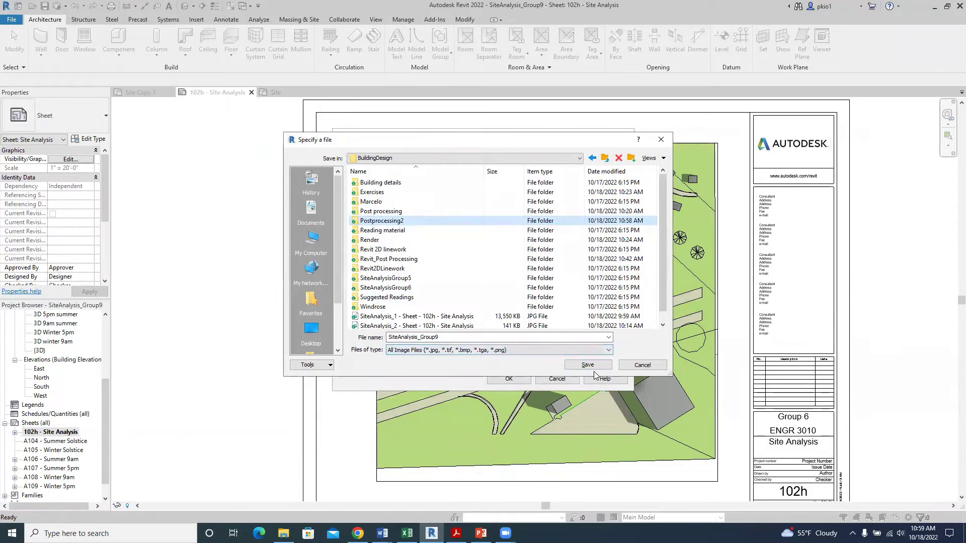
double_click(478, 334)
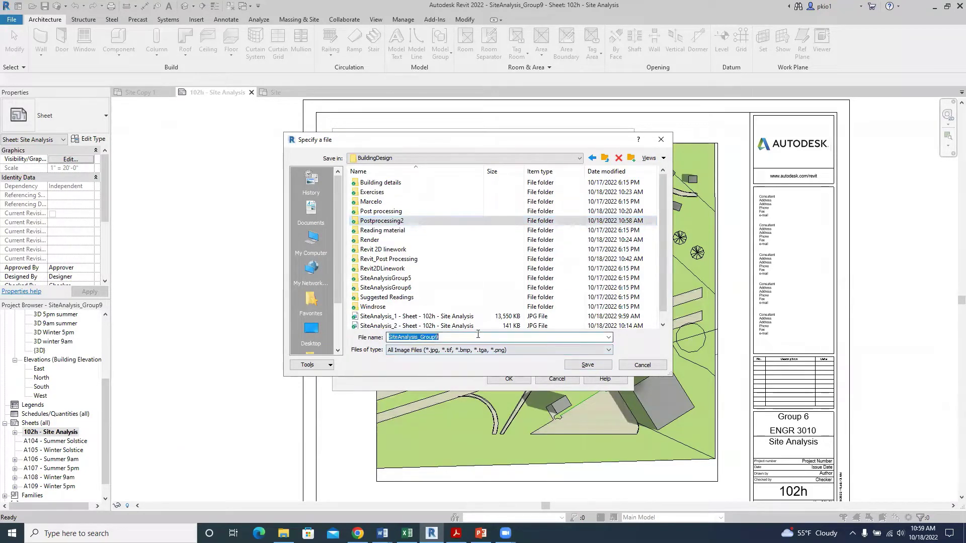
type("Site ")
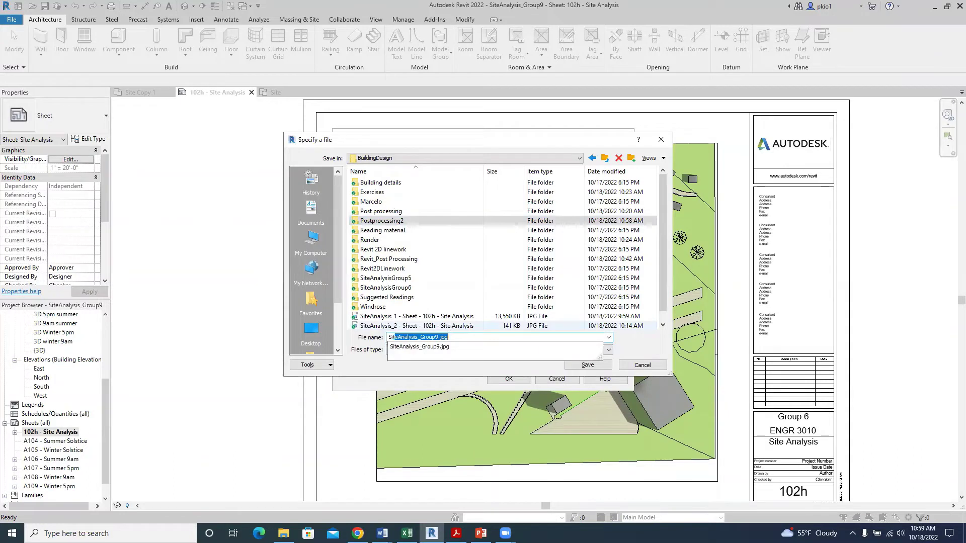
type("Anal")
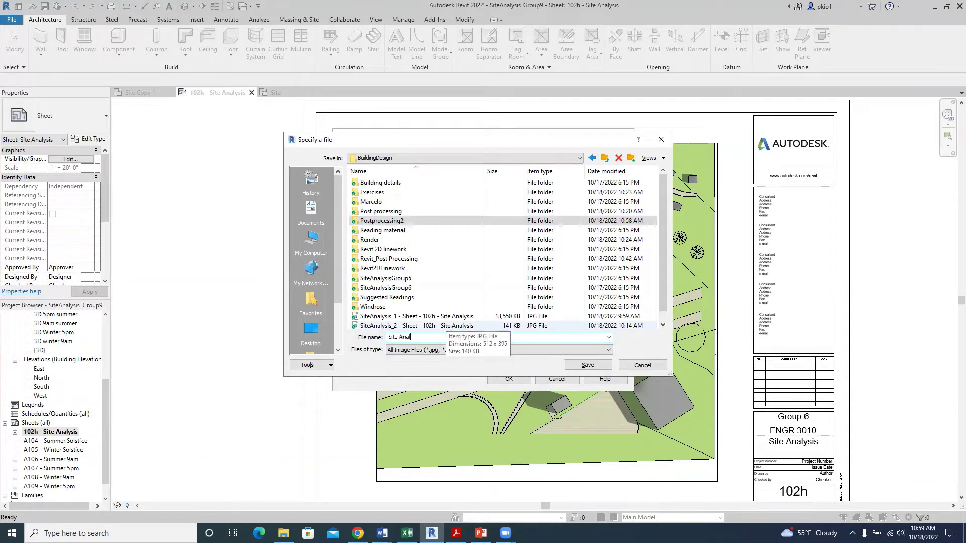
type("ysis A")
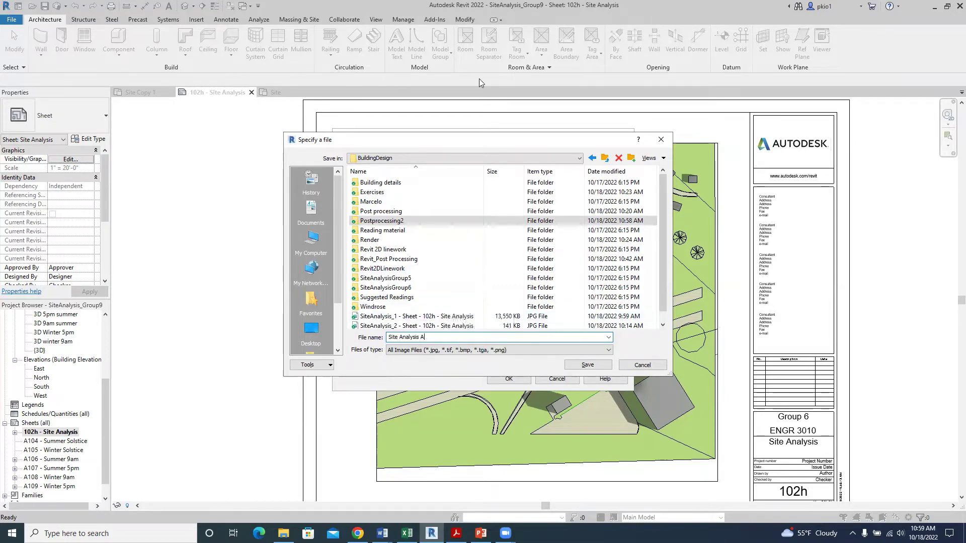
left_click(576, 367)
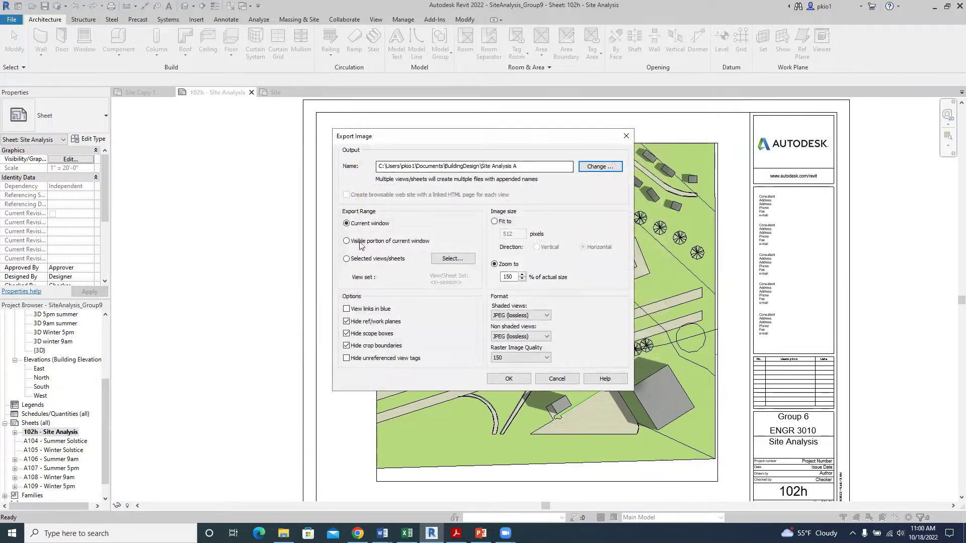
Step: Set the export range to selected views/sheets with Sheet: 102h - Site Analysis checked
left_click(347, 259)
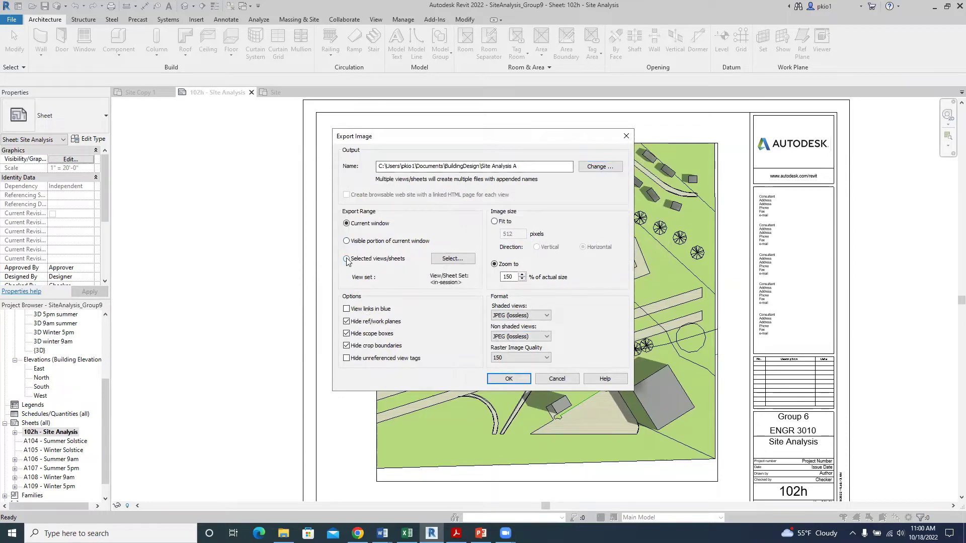
left_click(453, 259)
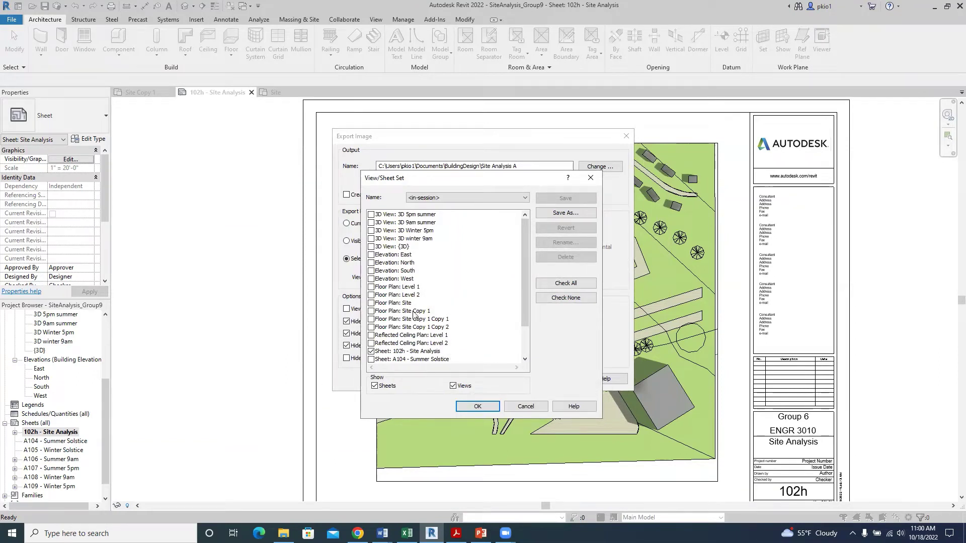
scroll(397, 294, "down", 2)
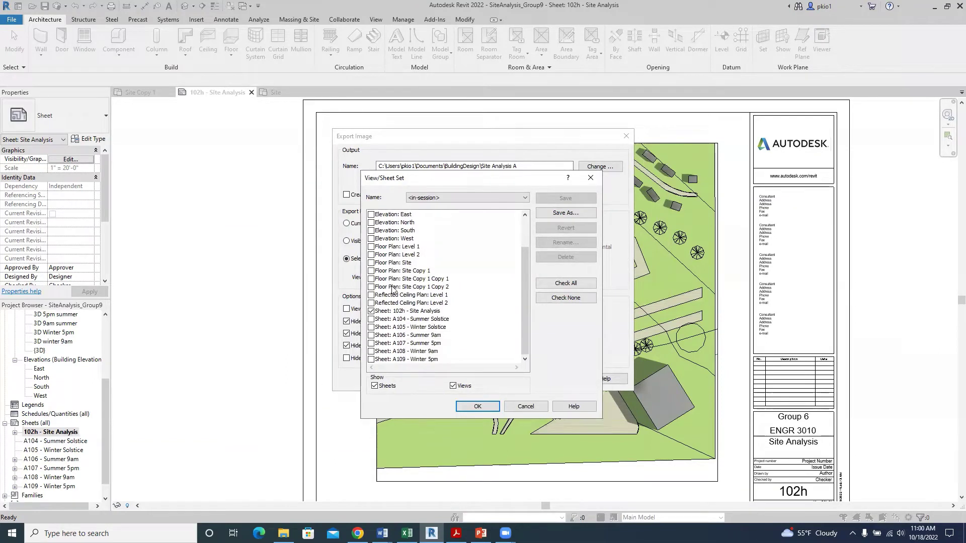
left_click(371, 311)
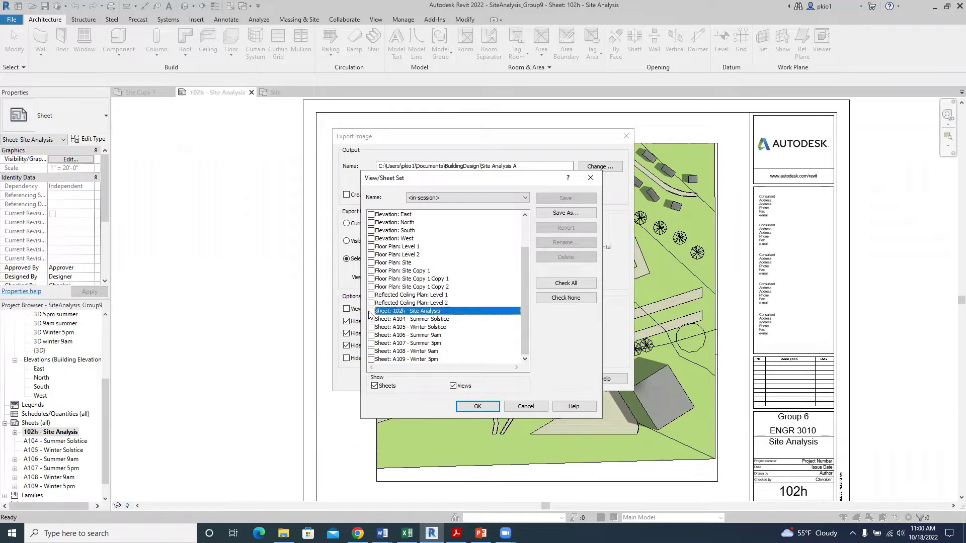
left_click(371, 312)
Step: Export the sheet at 200% zoom, JPEG (lossless) for all views, raster quality 150
left_click(474, 408)
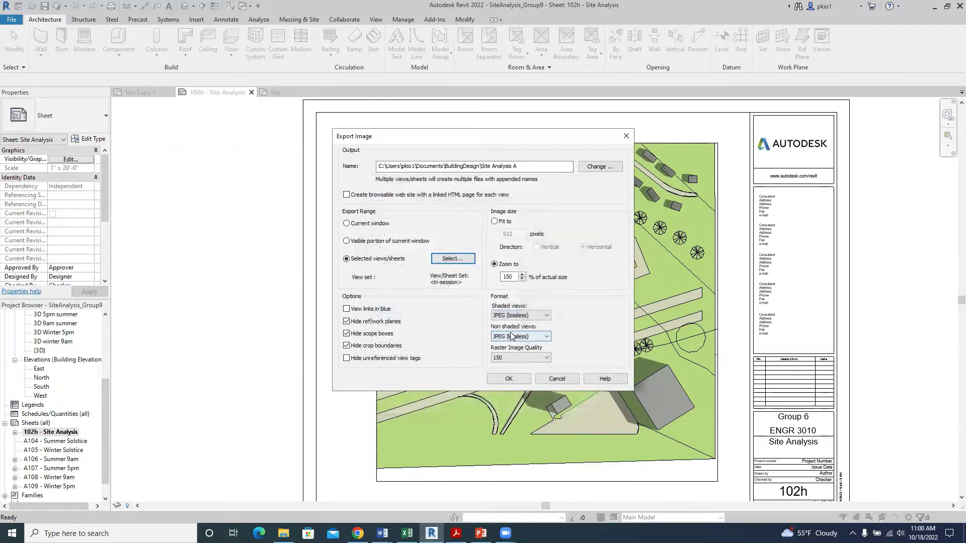
left_click(513, 278)
double_click(508, 276)
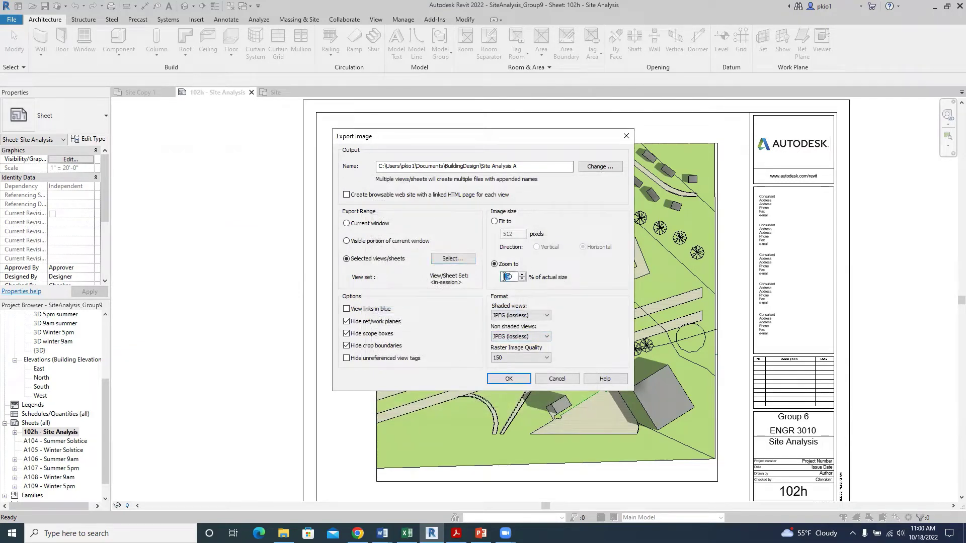
left_click(547, 316)
left_click(519, 332)
left_click(547, 337)
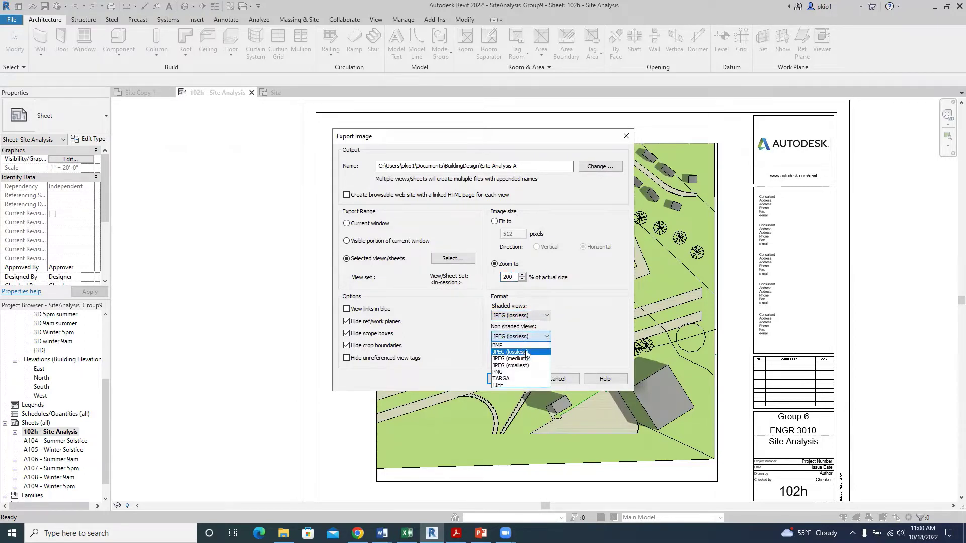
left_click(522, 354)
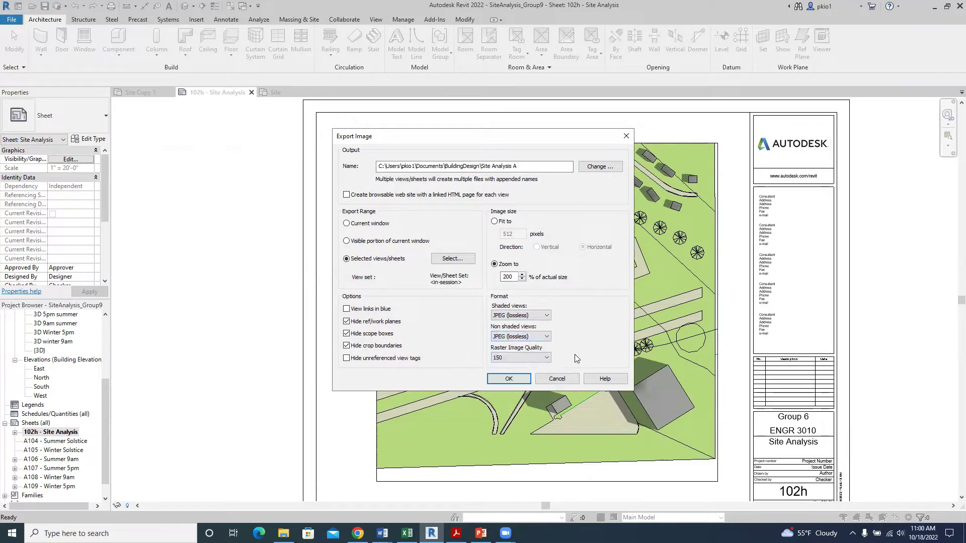
left_click(546, 357)
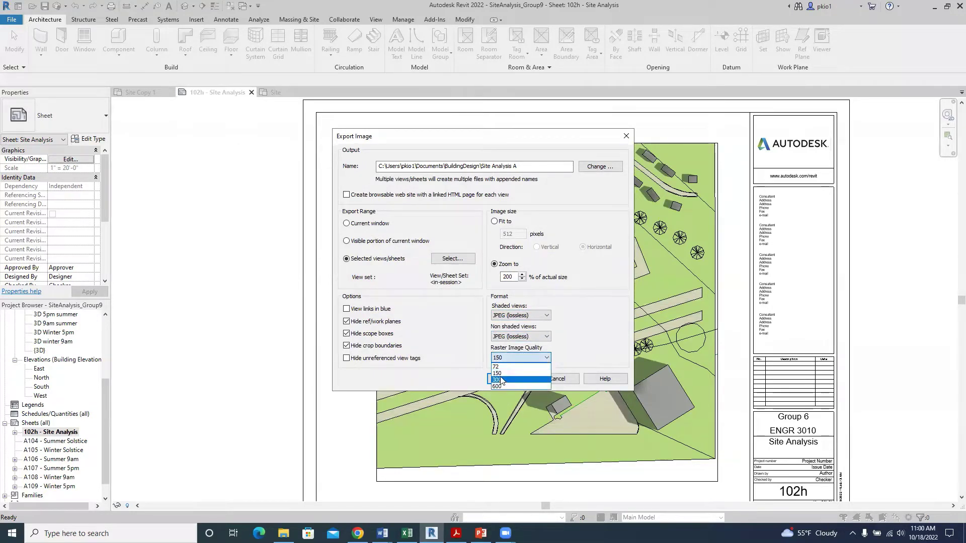
left_click(503, 373)
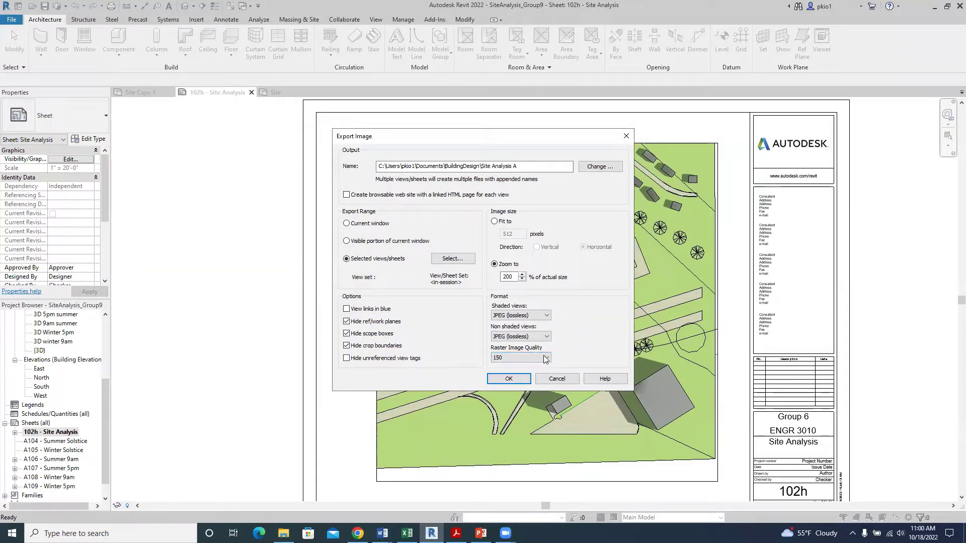
left_click(521, 379)
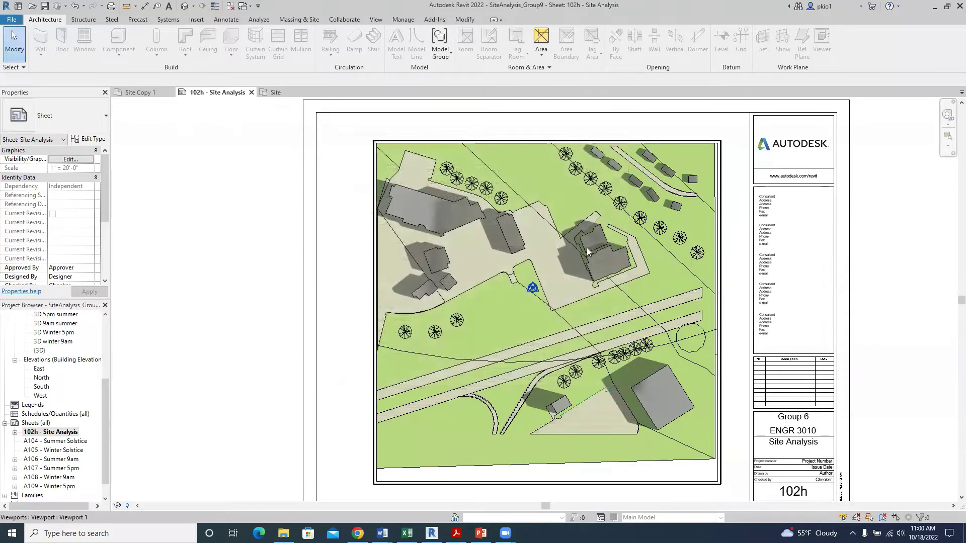
Step: Launch PowerPoint from the Start menu and pick the Geometric color block template
left_click(934, 6)
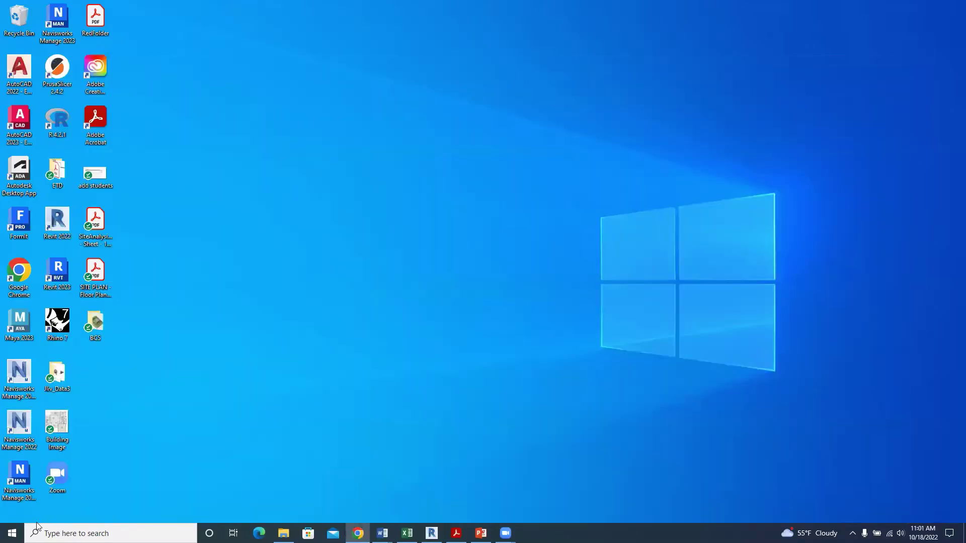
left_click(12, 533)
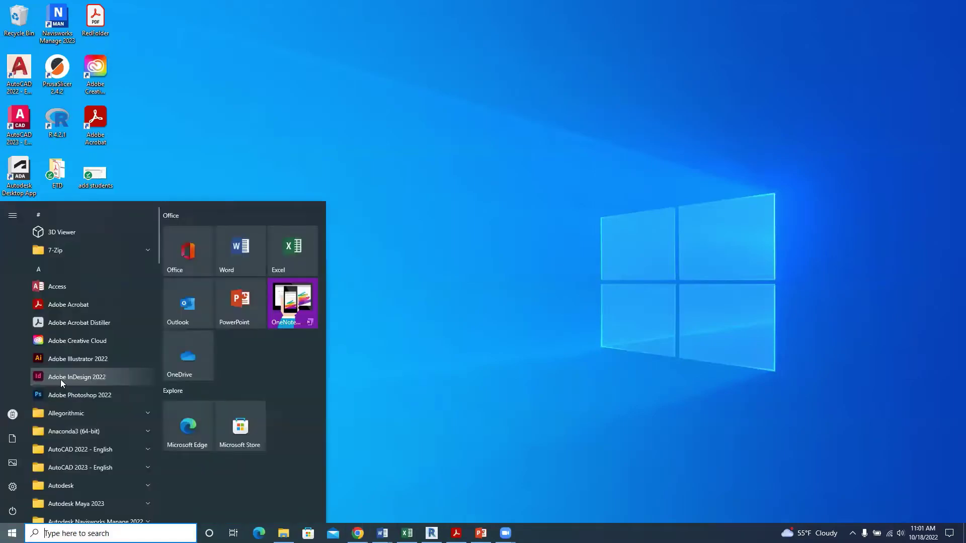
left_click(223, 317)
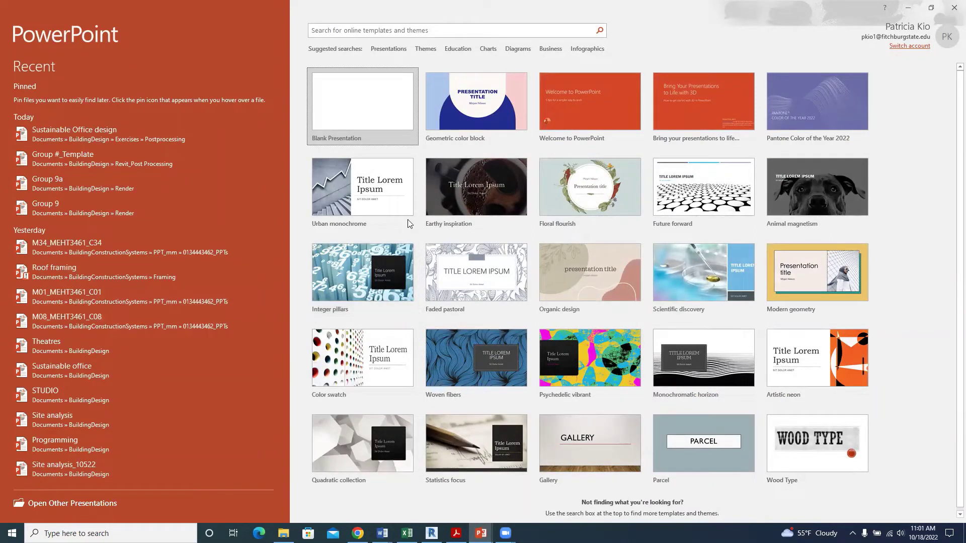
left_click(470, 115)
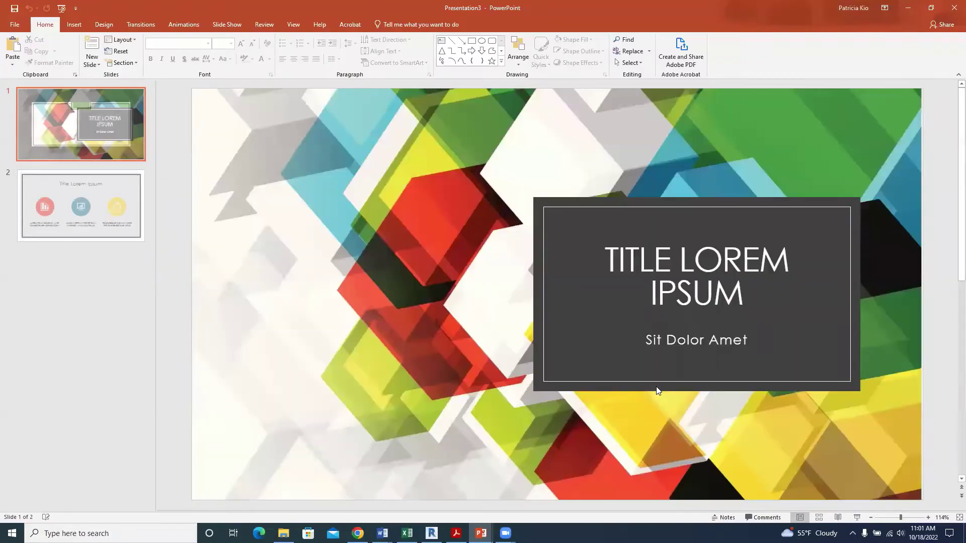
Step: Replace the slide title with 'SUSTAINABLE OFFICE DESIGN'
left_click(655, 267)
left_click_drag(606, 257, 740, 288)
type("SUS")
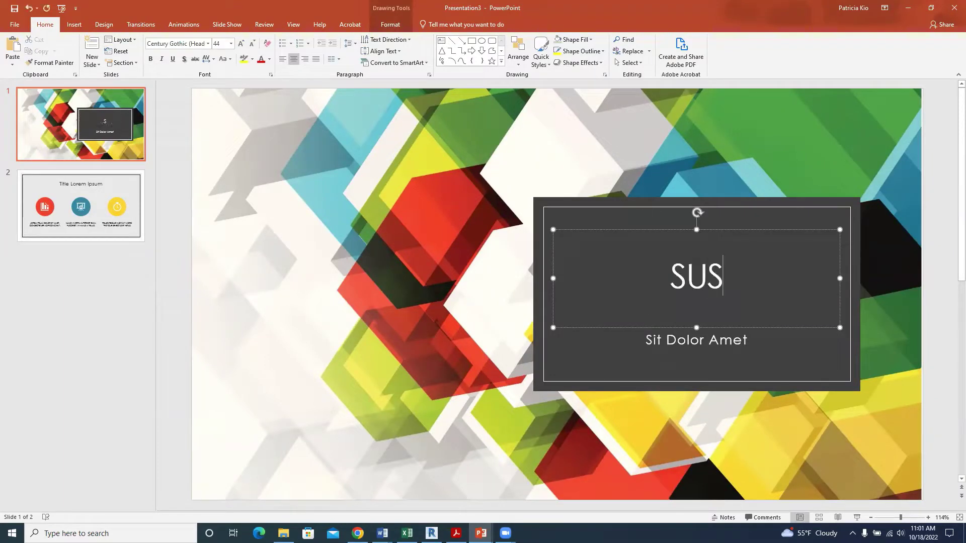
type("TAINAB")
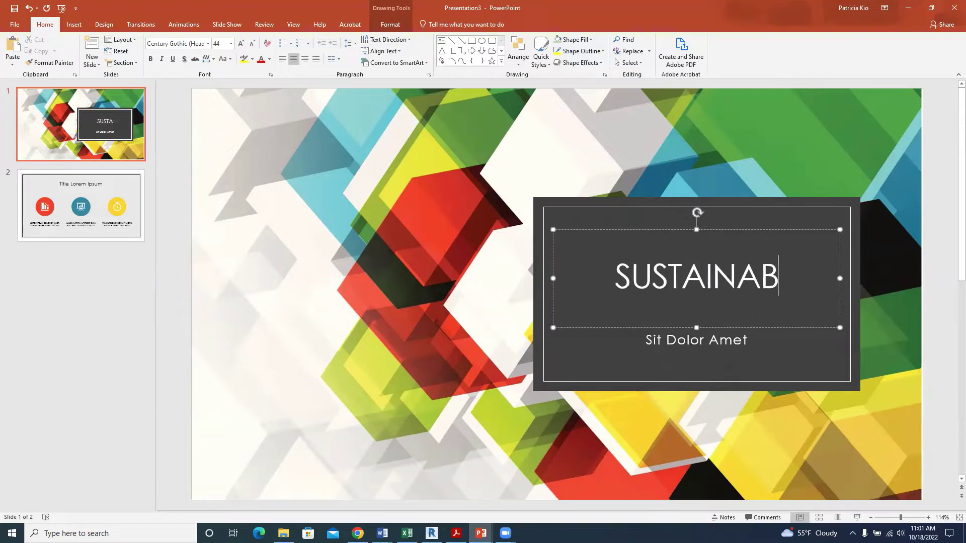
type("LE OFFICE")
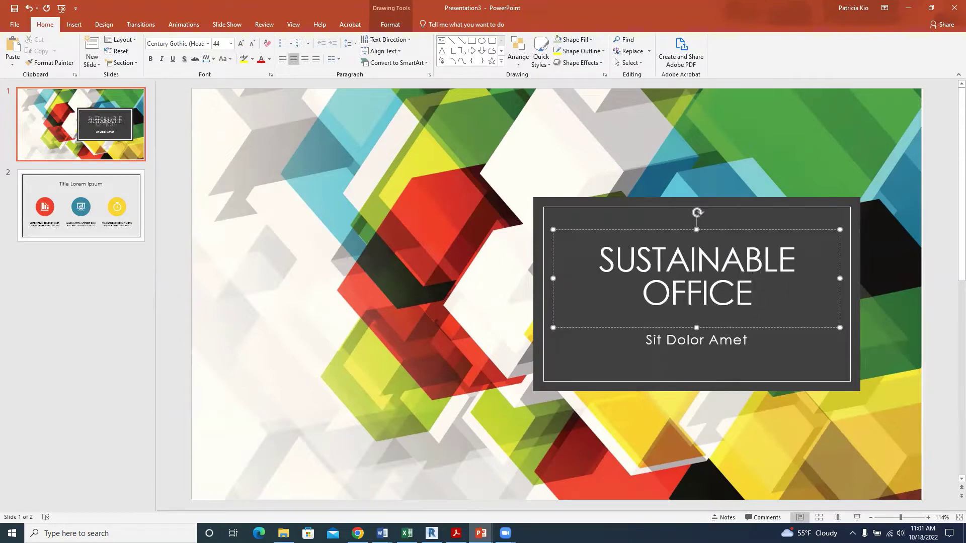
type(" DESIGN")
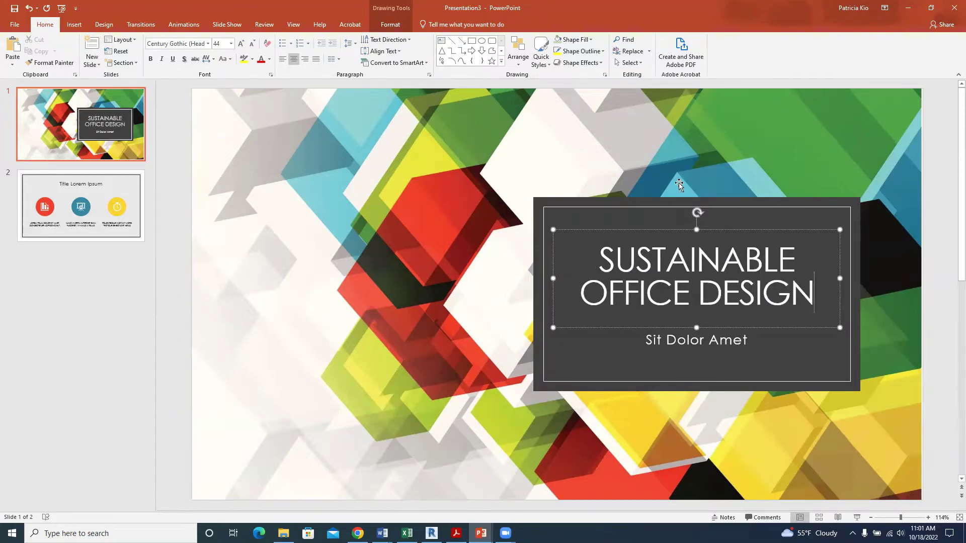
Step: Replace the subtitle with 'Members:', a member's name, a ' | ' separator and 'Fall 2022'
left_click(686, 342)
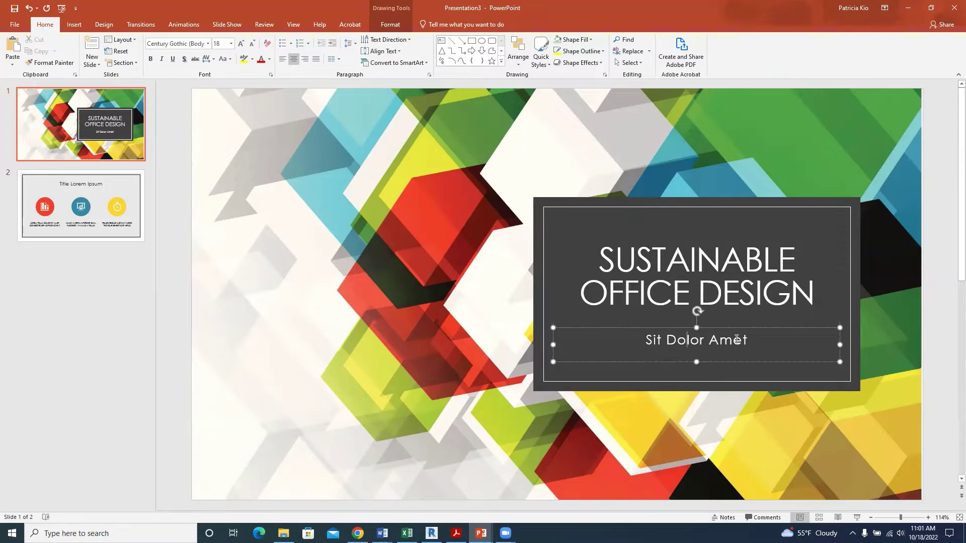
left_click_drag(751, 341, 649, 341)
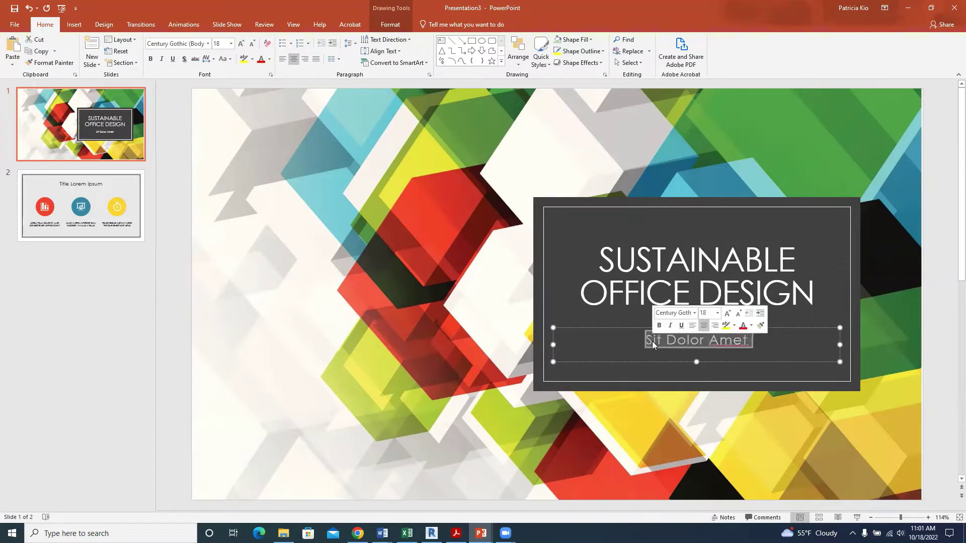
type("Memb")
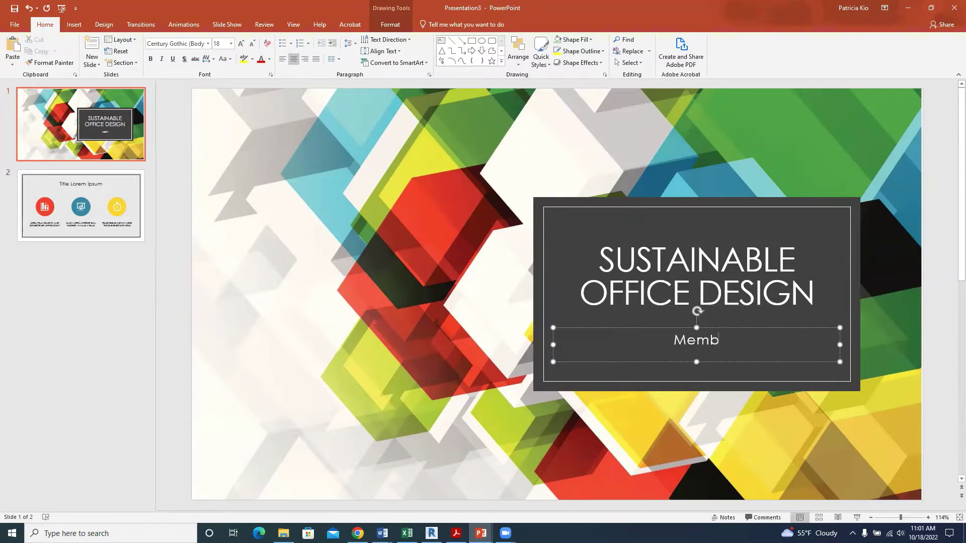
type("ers:")
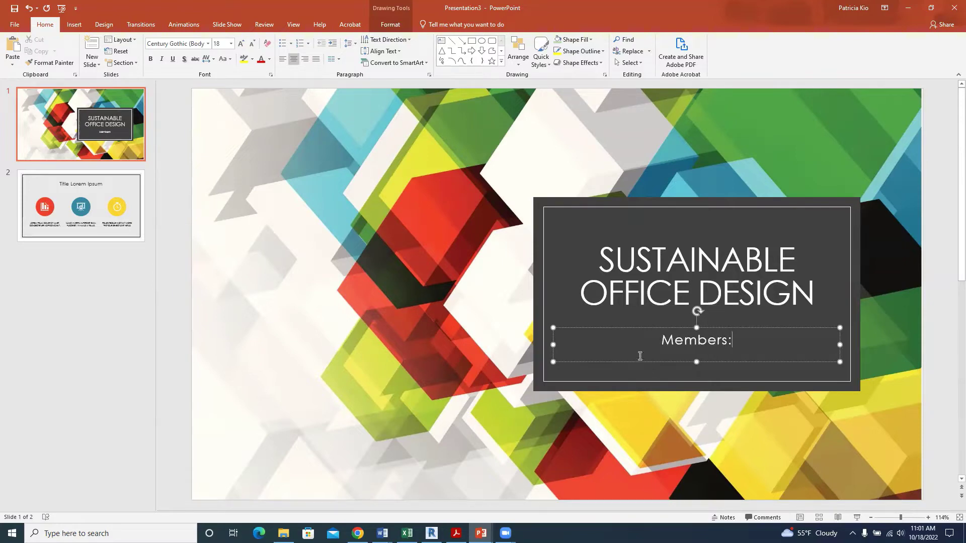
type(" P")
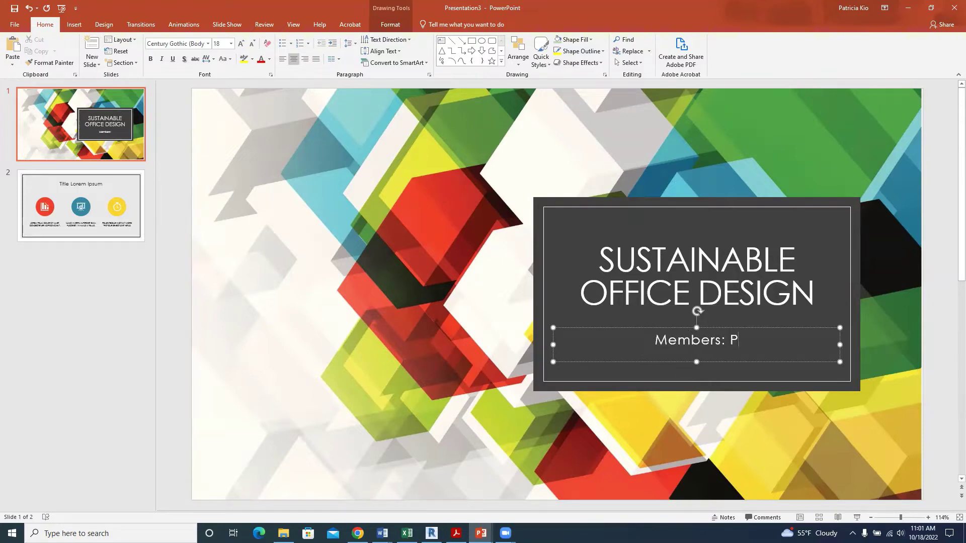
type("at | Fall 2022")
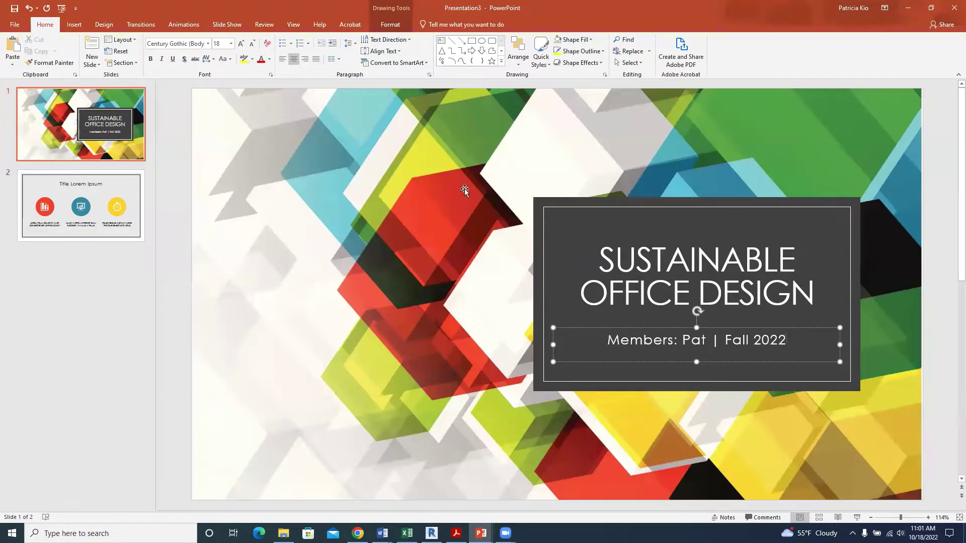
Step: Save the presentation as 'Sustainable office design' in BuildingDesign\Postprocessing2
left_click(15, 8)
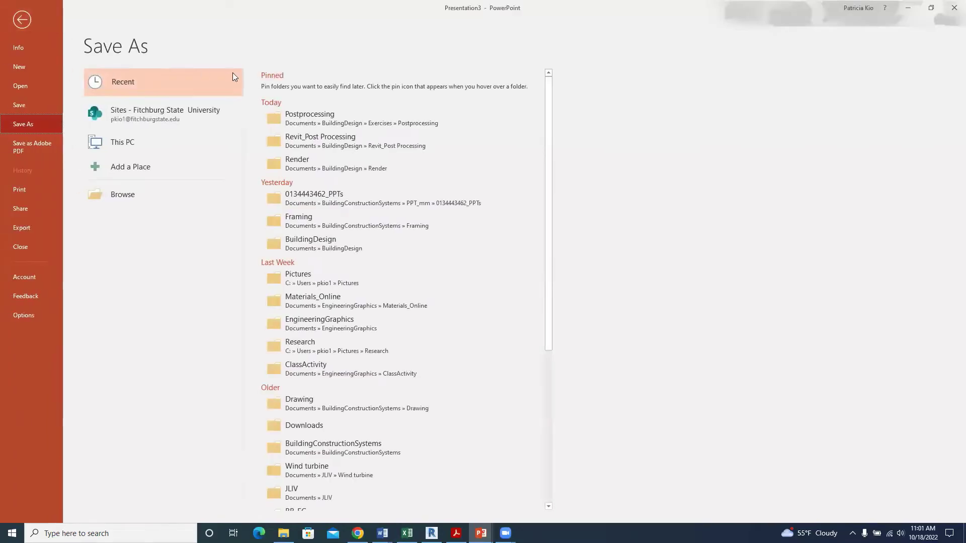
left_click(317, 124)
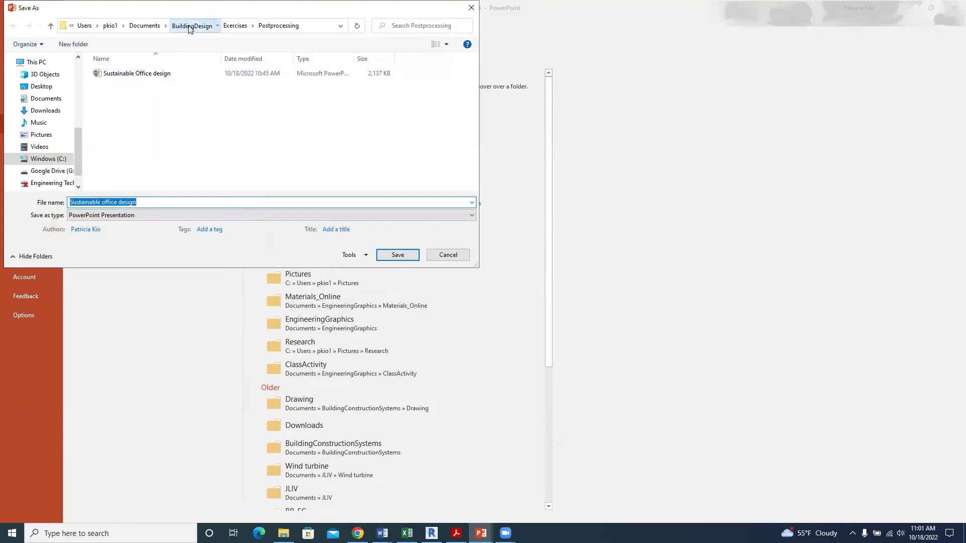
left_click(190, 25)
left_click(133, 117)
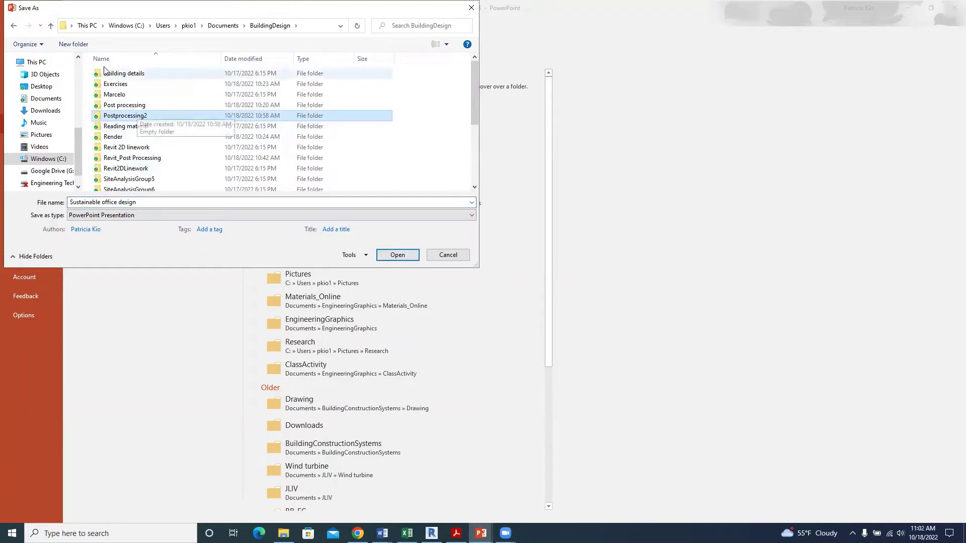
double_click(130, 116)
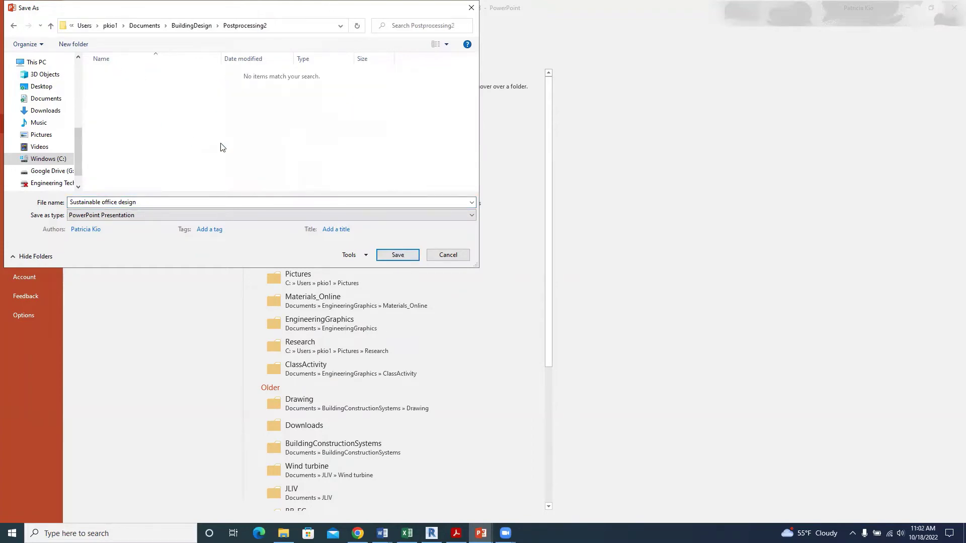
left_click(397, 254)
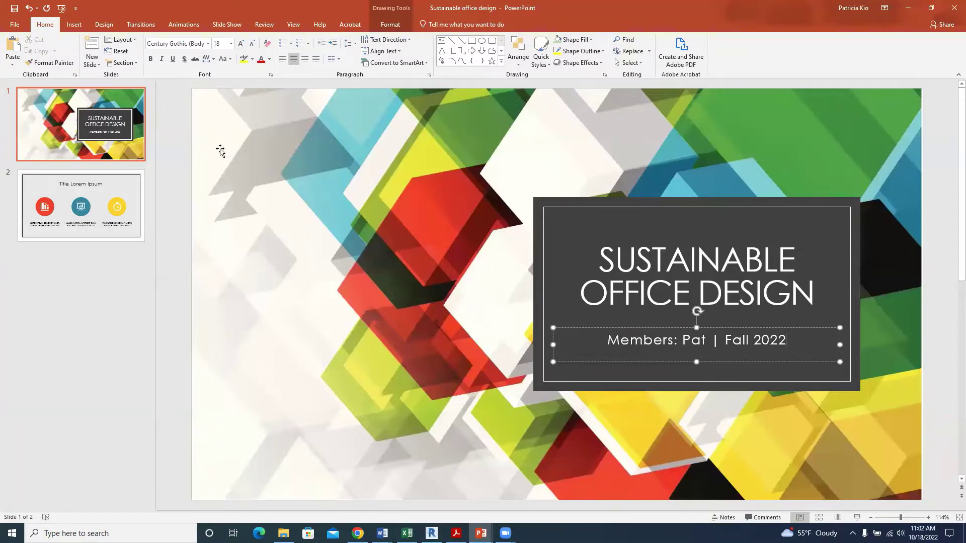
Step: Set a custom 22 in by 17 in slide size with landscape notes, maximizing content to fit
left_click(104, 25)
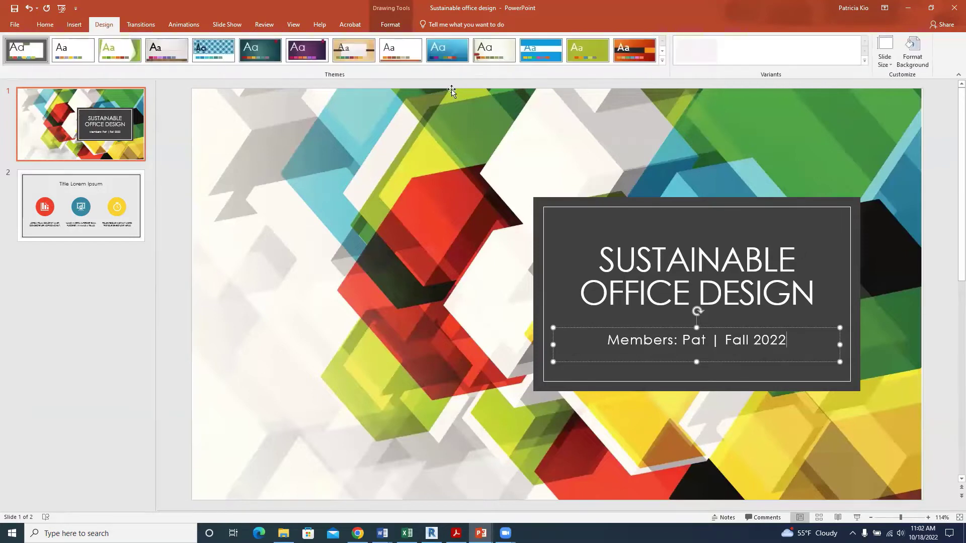
left_click(885, 56)
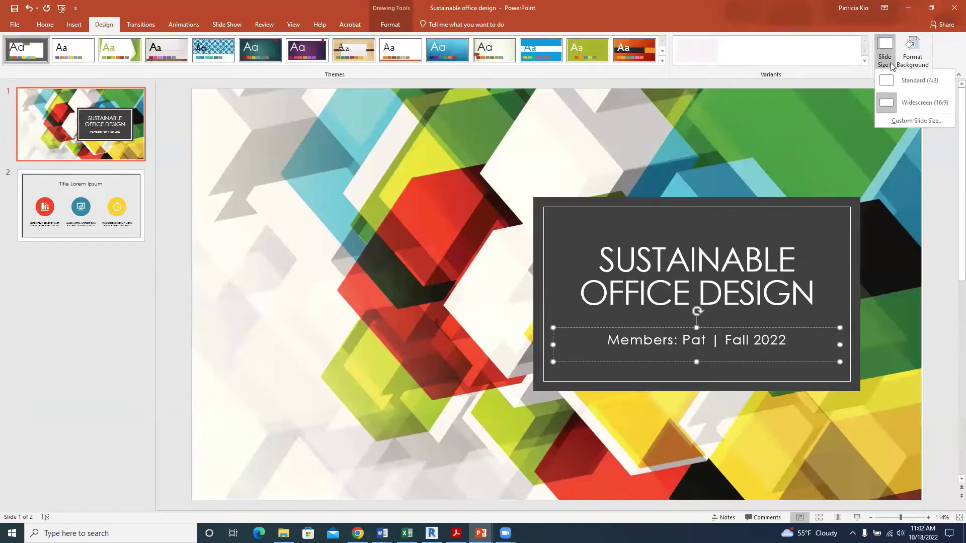
left_click(911, 121)
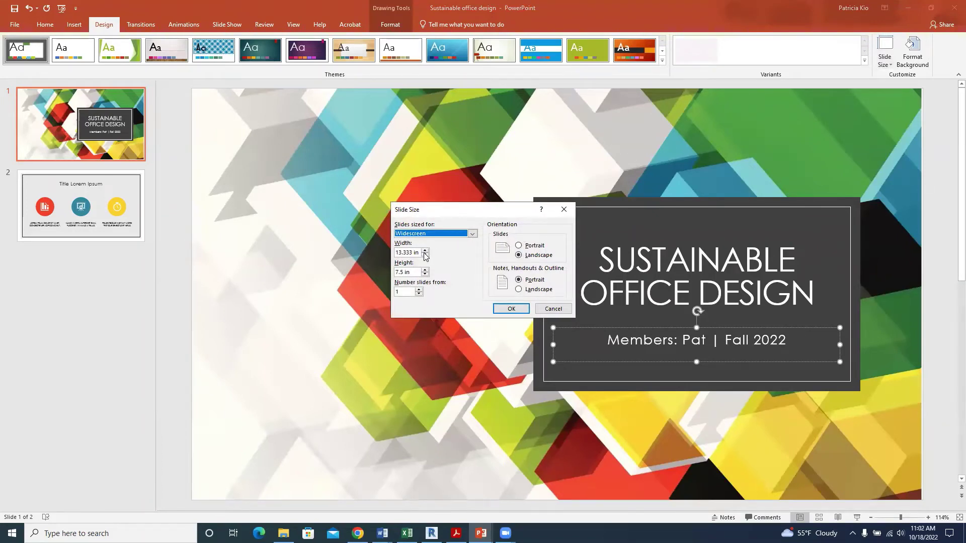
left_click_drag(412, 252, 397, 252)
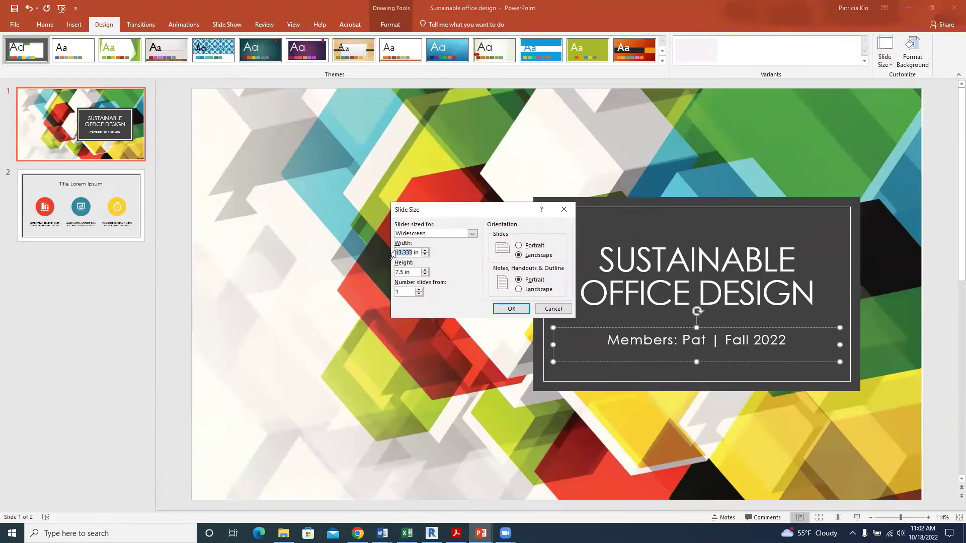
type("22")
double_click(401, 272)
type("17")
left_click(519, 289)
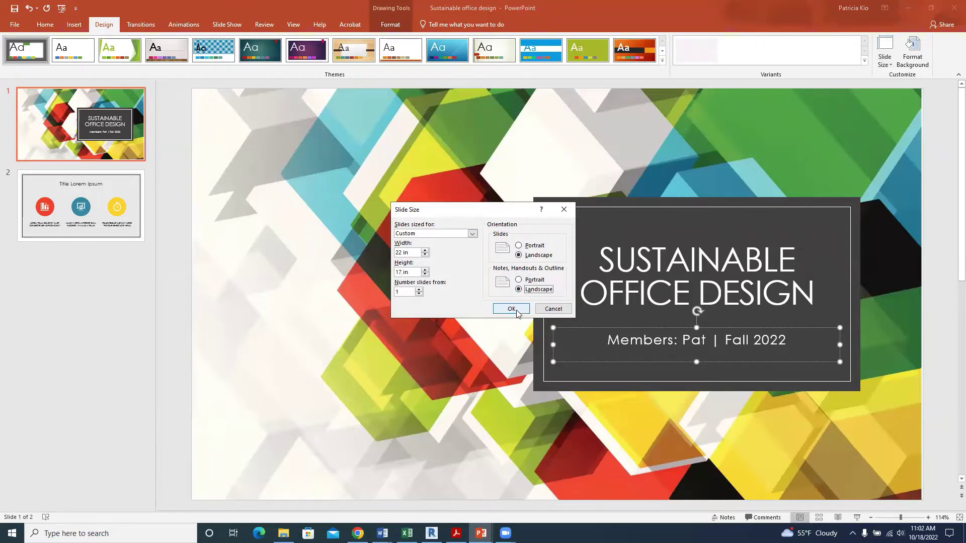
left_click(511, 309)
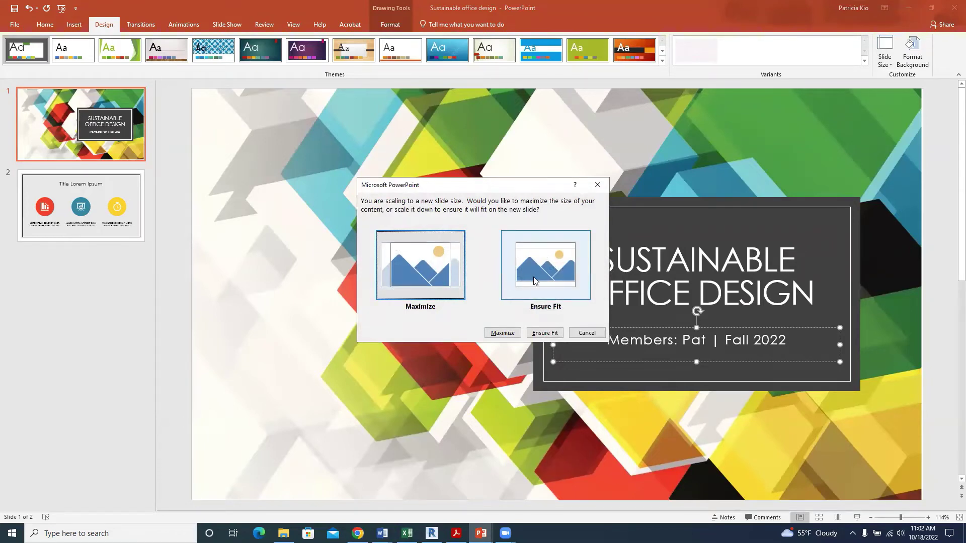
left_click(432, 266)
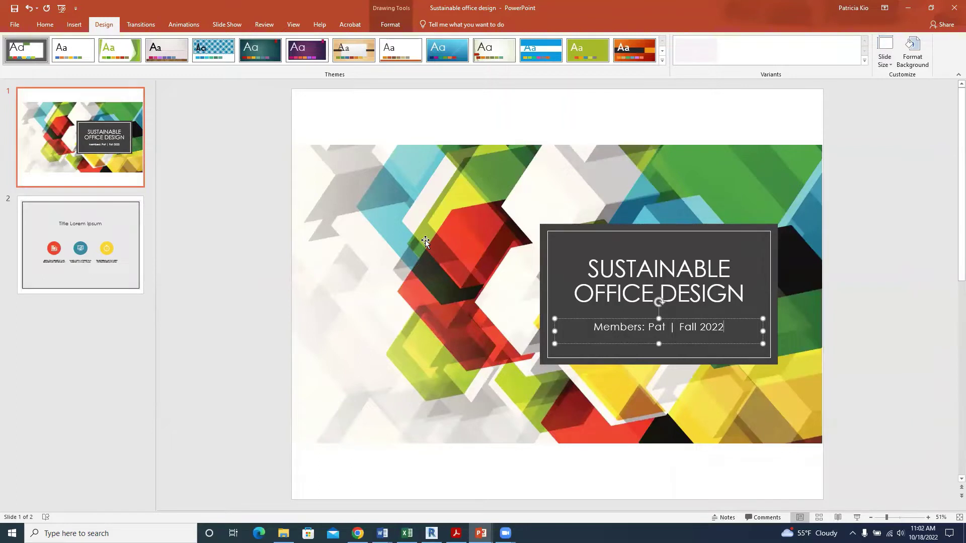
Step: Insert a new slide after the title slide and give it the Blank layout
left_click(45, 25)
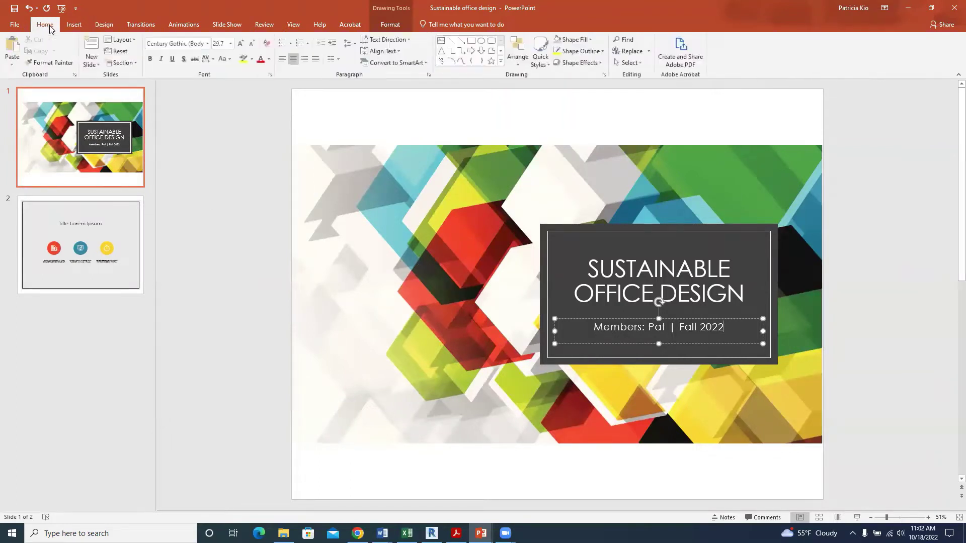
left_click(92, 46)
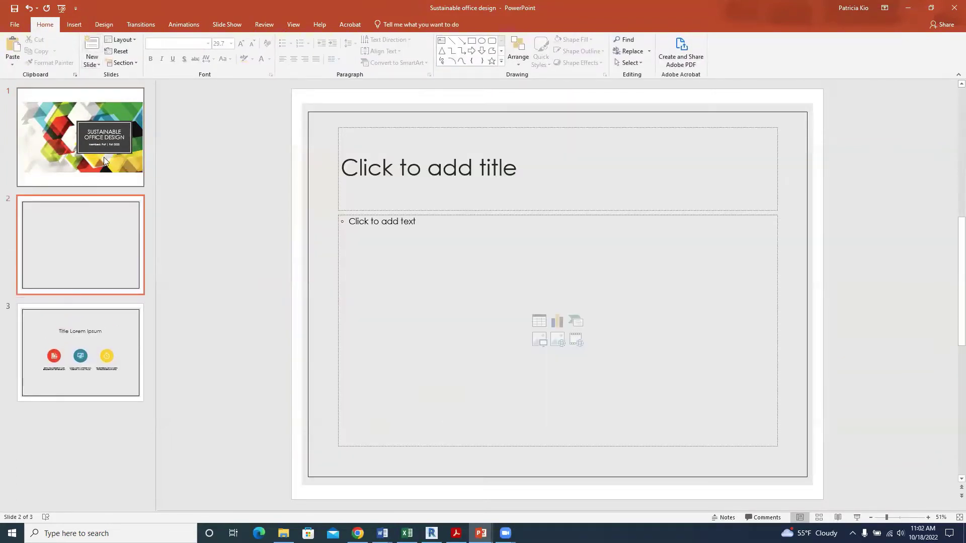
left_click(91, 226)
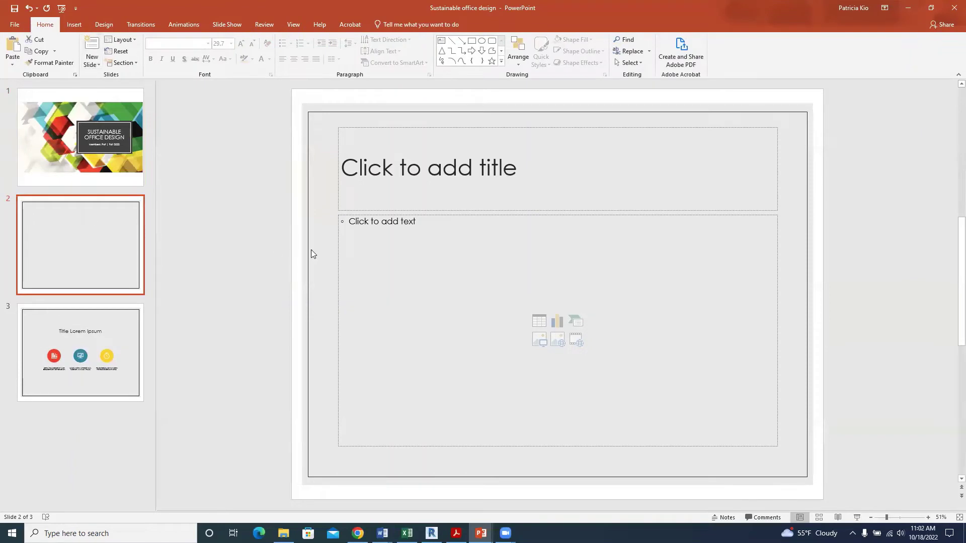
left_click(135, 39)
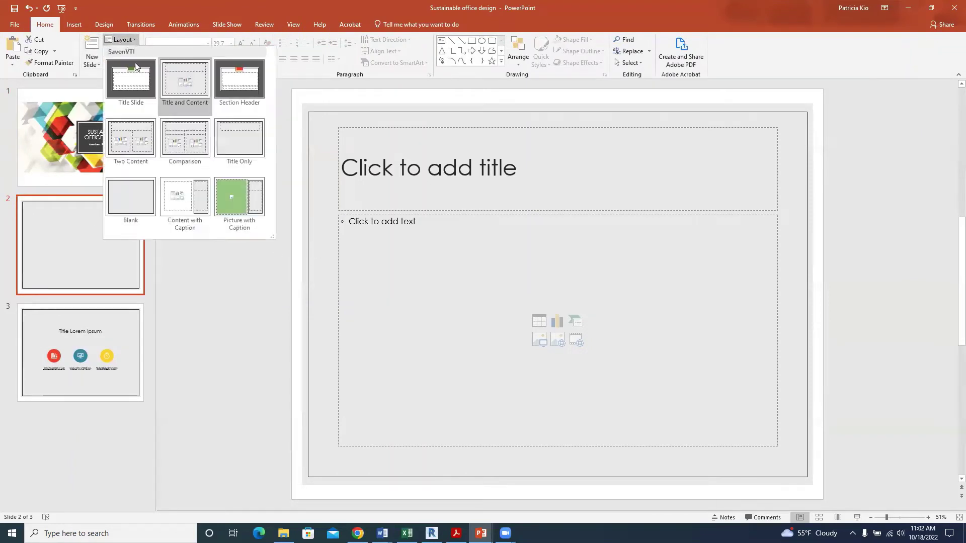
left_click(132, 185)
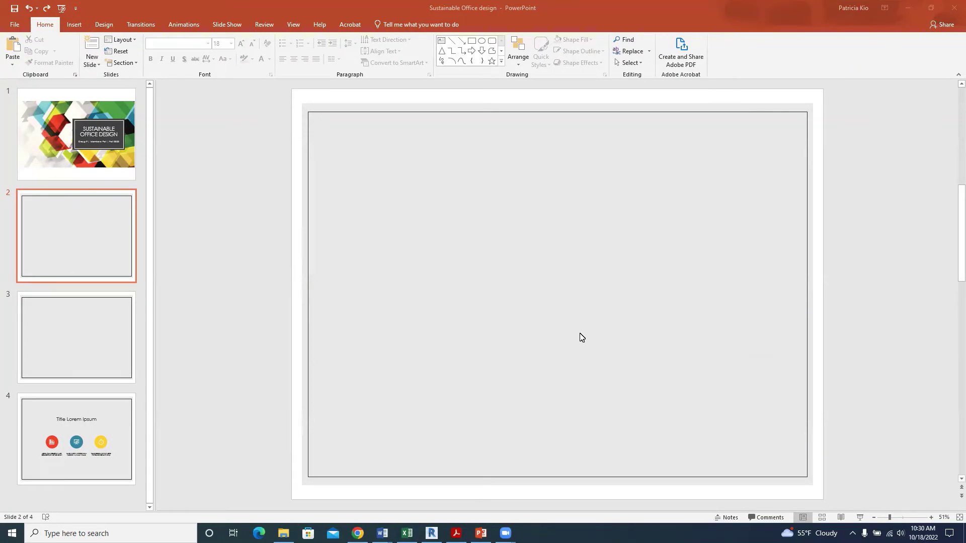
Step: Copy SiteAnalysis_Group9 from the Postprocessing folder in File Explorer, then switch back to PowerPoint
left_click(283, 533)
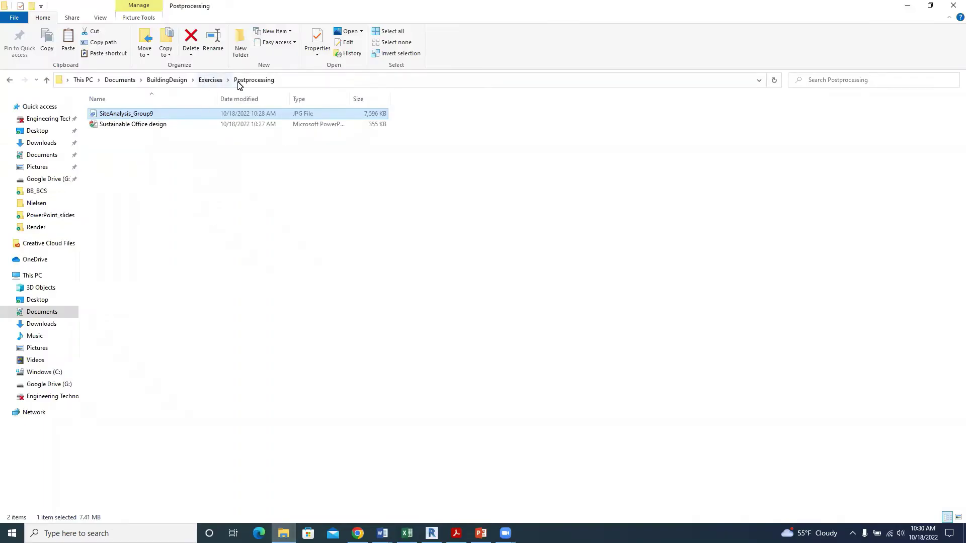
right_click(142, 115)
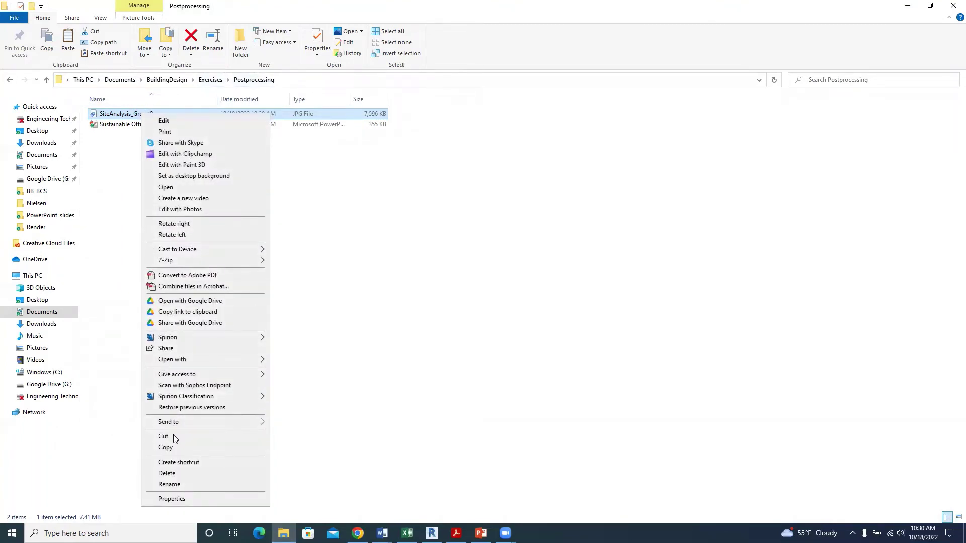
left_click(191, 447)
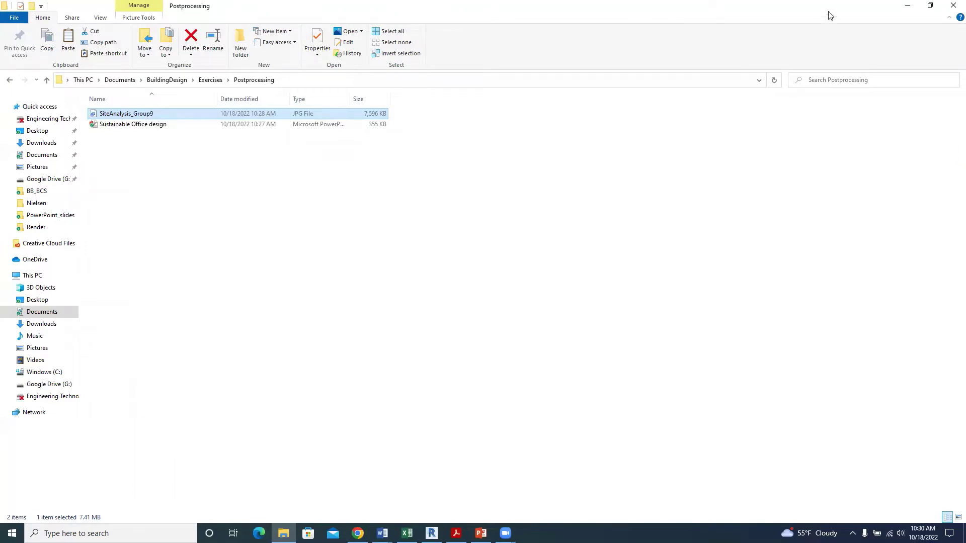
key("alt+Tab")
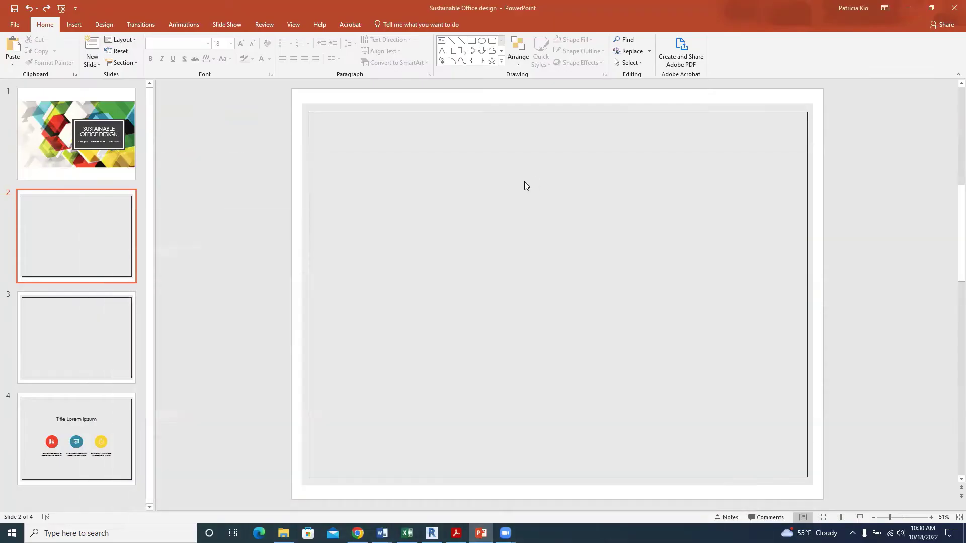
Step: Paste the copied site analysis sheet image onto blank slide 2
right_click(468, 183)
left_click(490, 197)
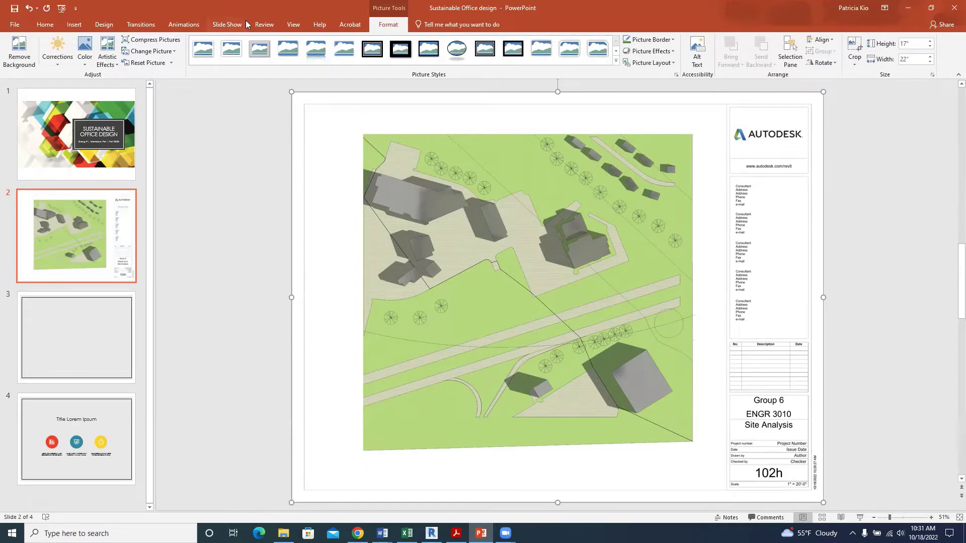
left_click(76, 25)
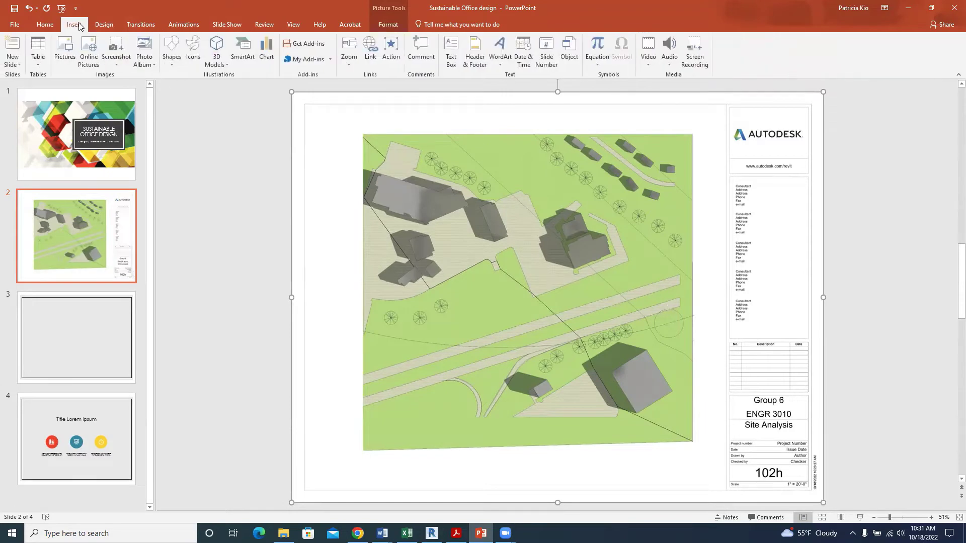
Step: Insert a sun icon, move it to the site map's right edge, and enlarge it to about 2.71 in
left_click(194, 48)
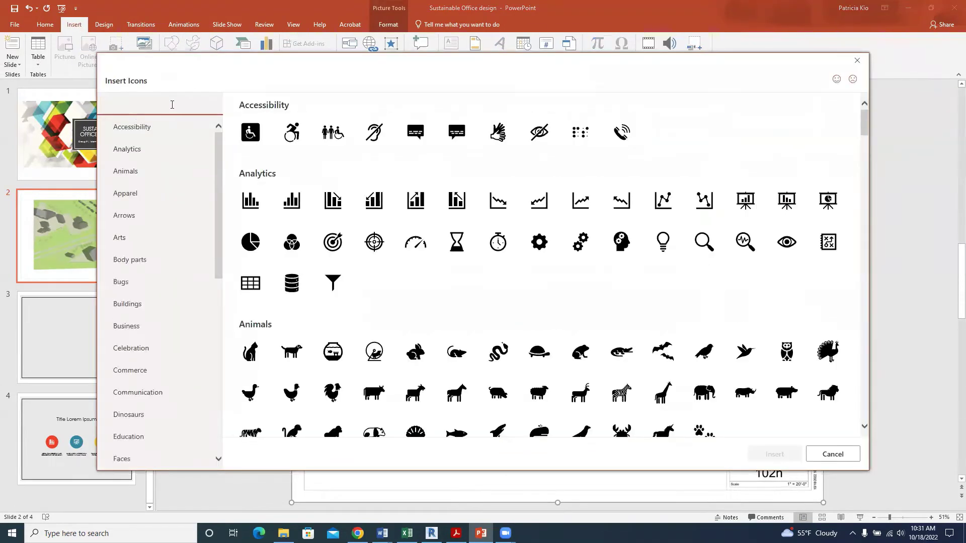
type("sun")
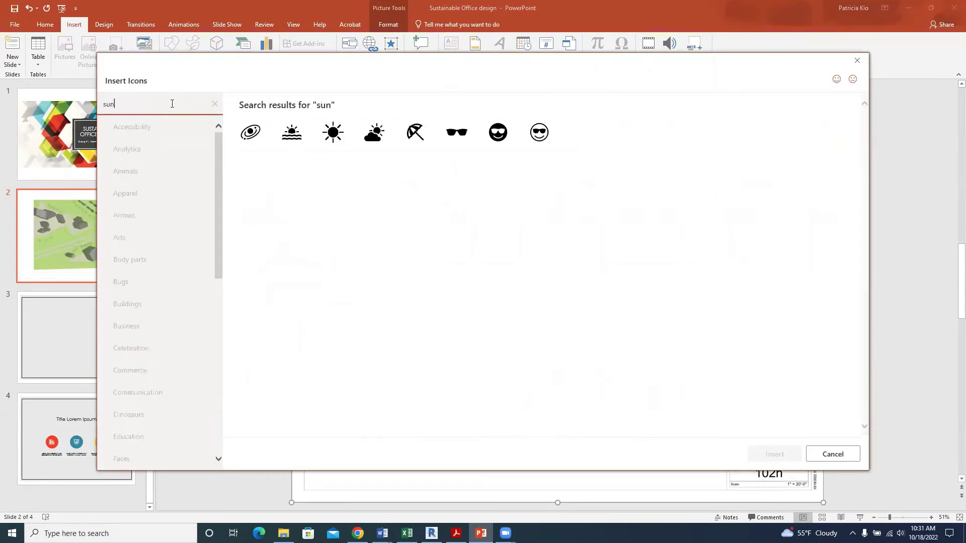
left_click(345, 123)
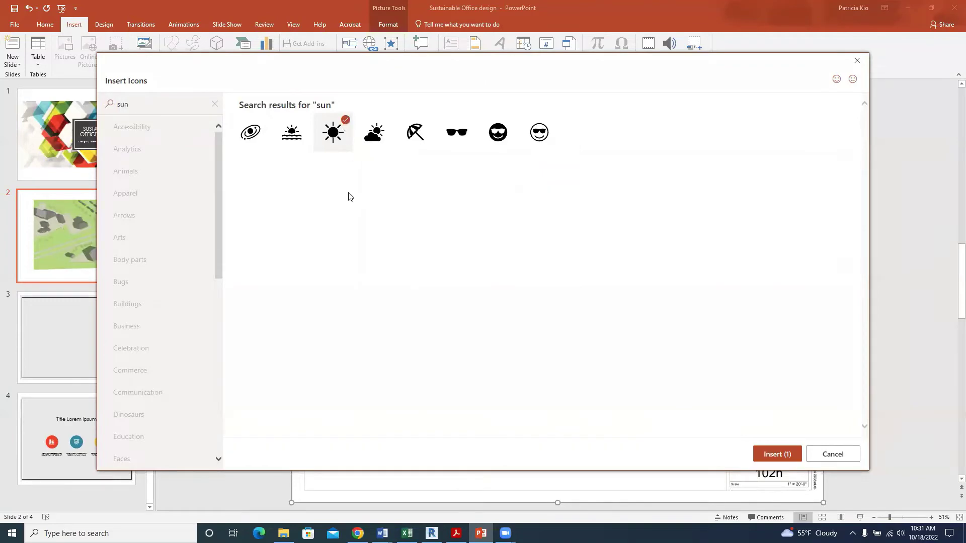
left_click(777, 453)
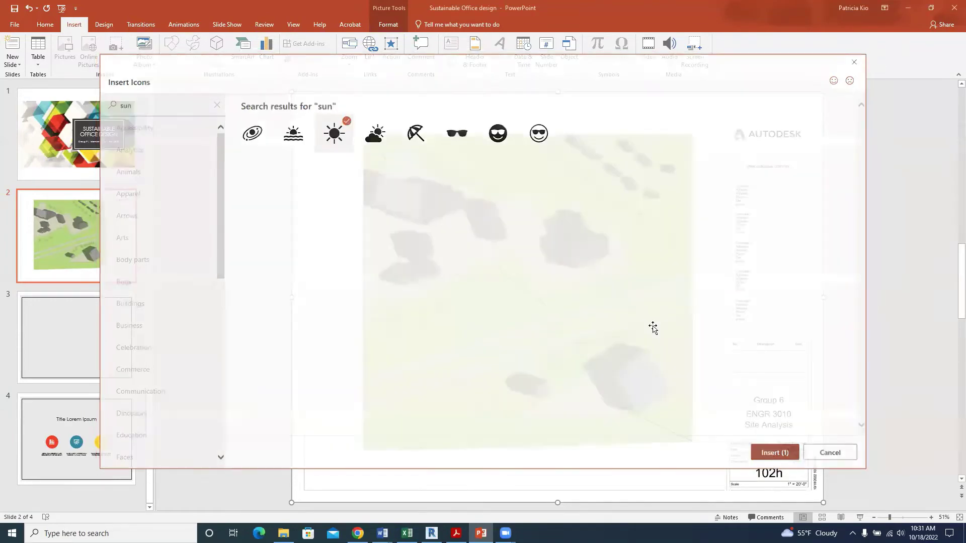
left_click_drag(558, 295, 696, 294)
left_click_drag(657, 334, 640, 349)
left_click_drag(697, 291, 701, 288)
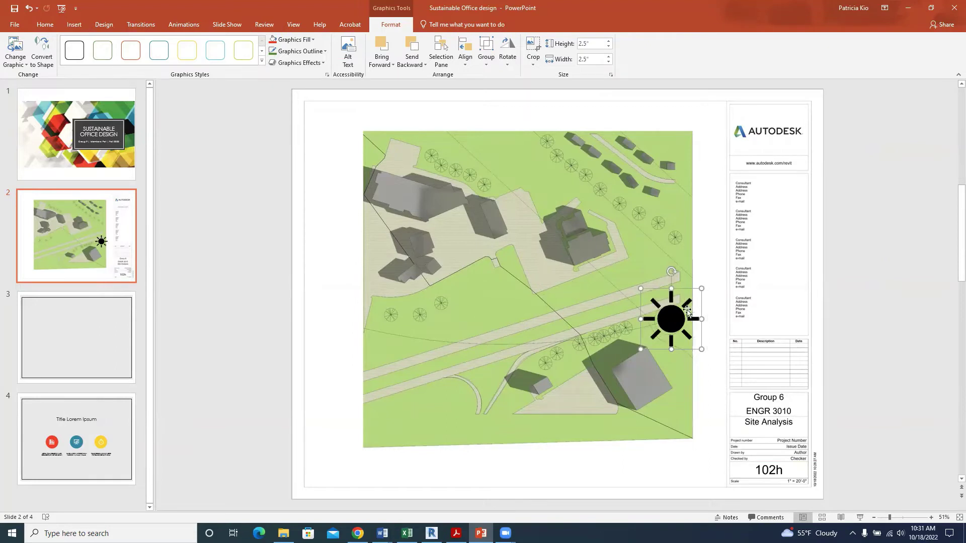
left_click_drag(641, 349, 635, 354)
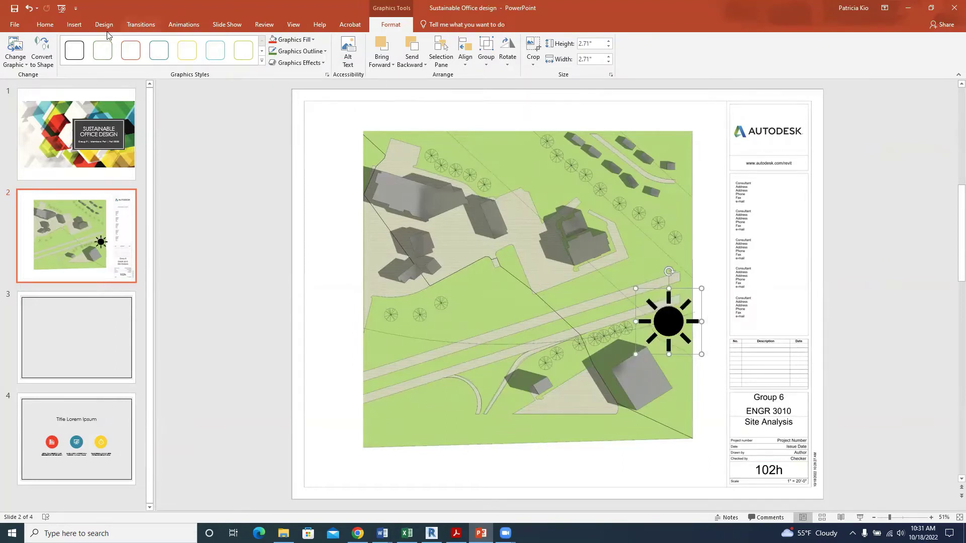
Step: Fill the sun icon with yellow
left_click(44, 24)
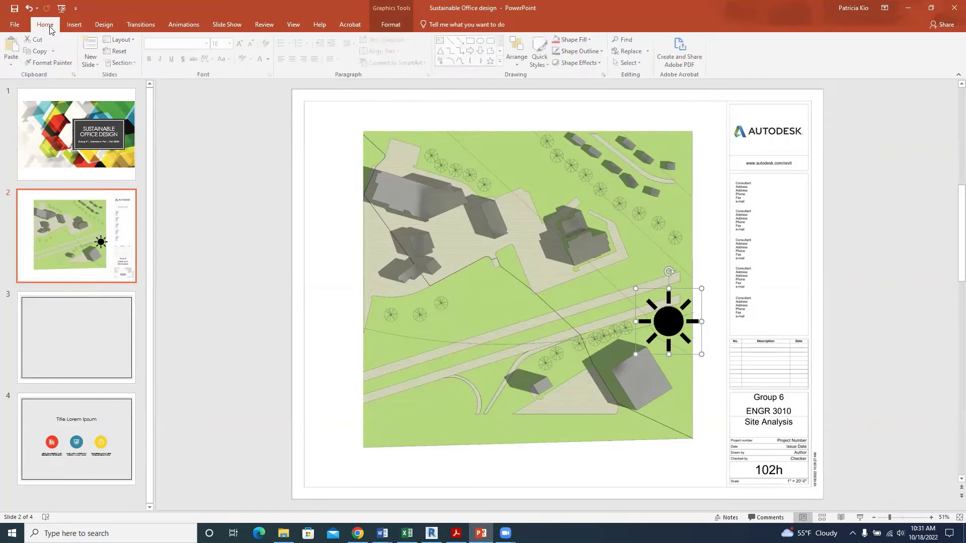
left_click(591, 40)
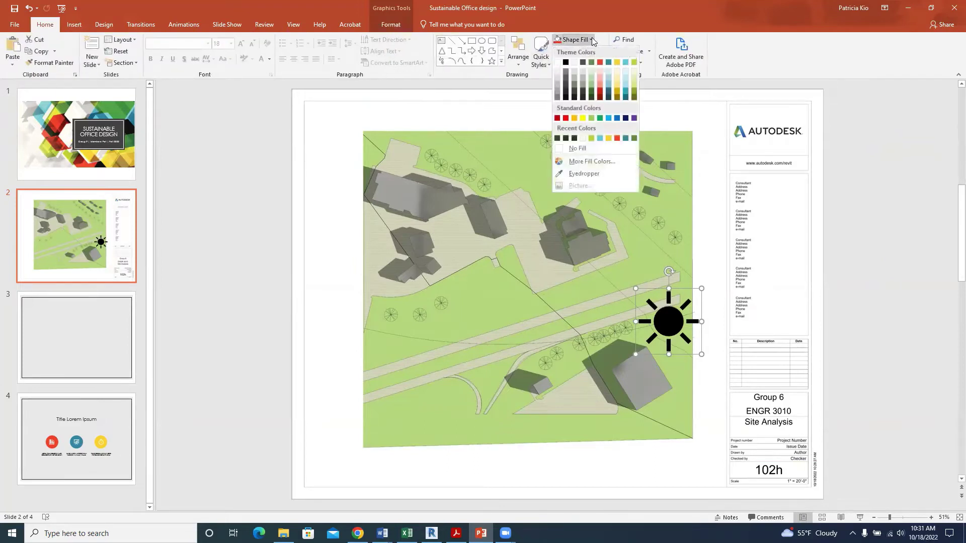
left_click(584, 118)
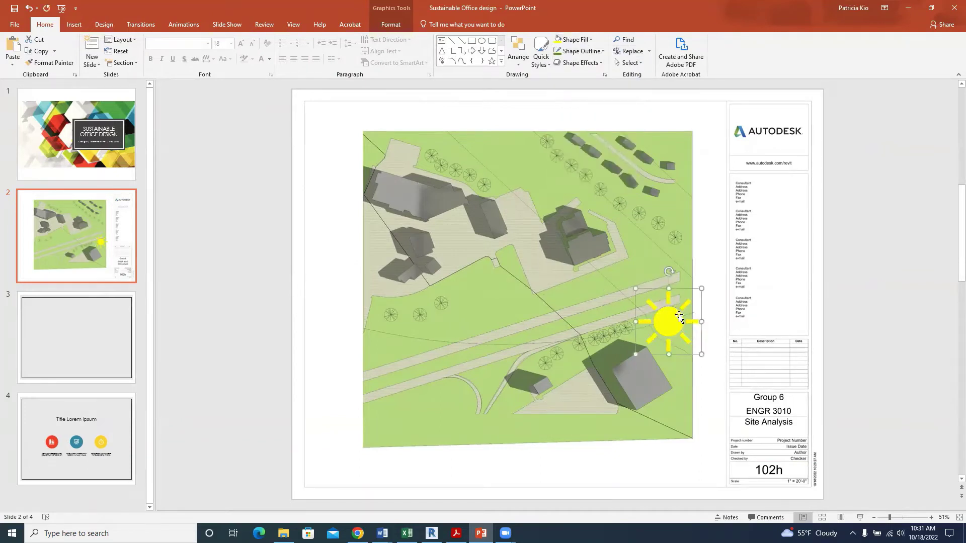
left_click(705, 269)
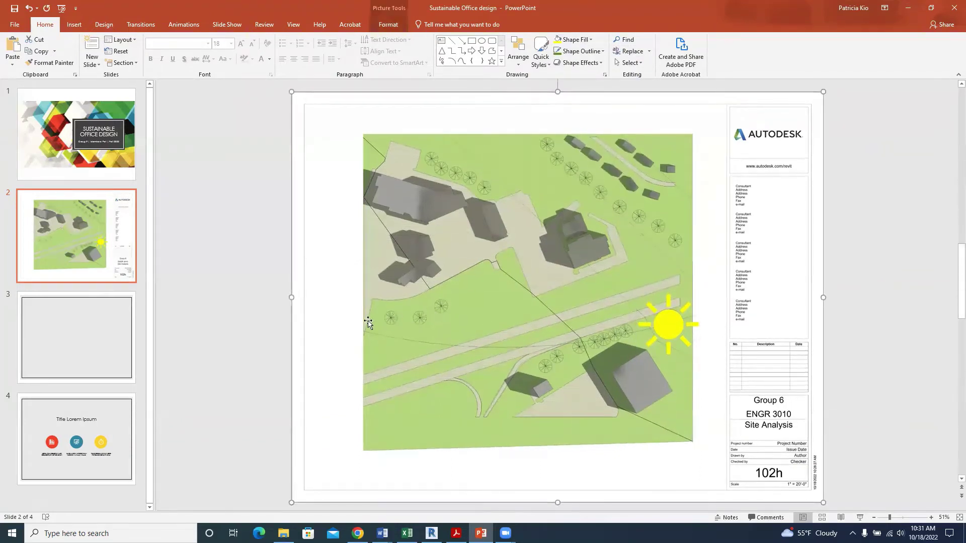
Step: Draw an arc across the site map and bend it into a deeper curve toward the sun
left_click(452, 63)
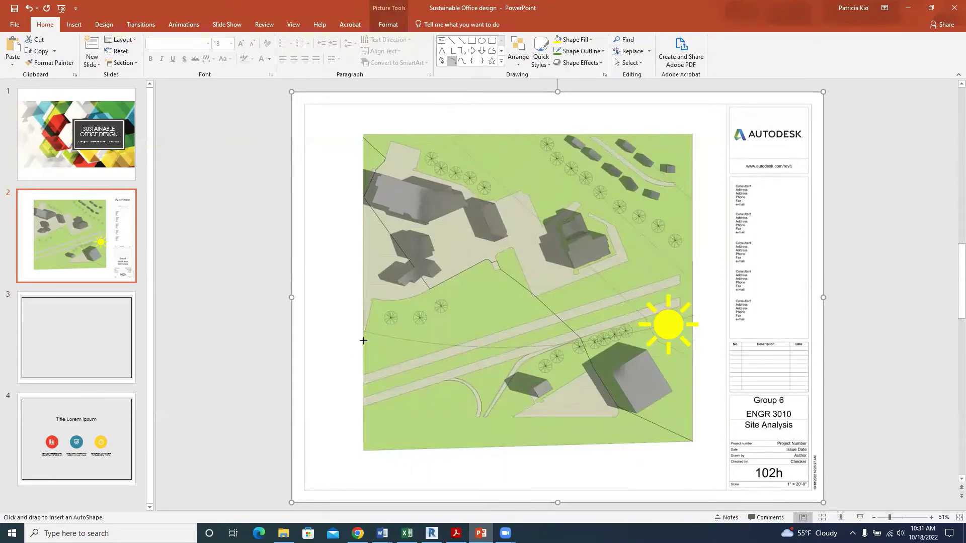
left_click_drag(361, 331, 691, 312)
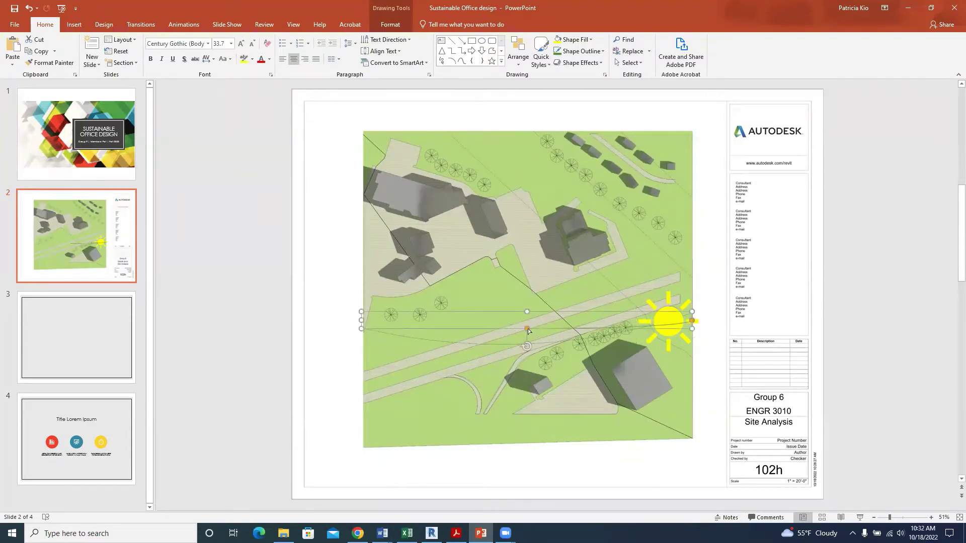
left_click_drag(527, 329, 527, 263)
left_click(523, 357)
left_click(526, 329)
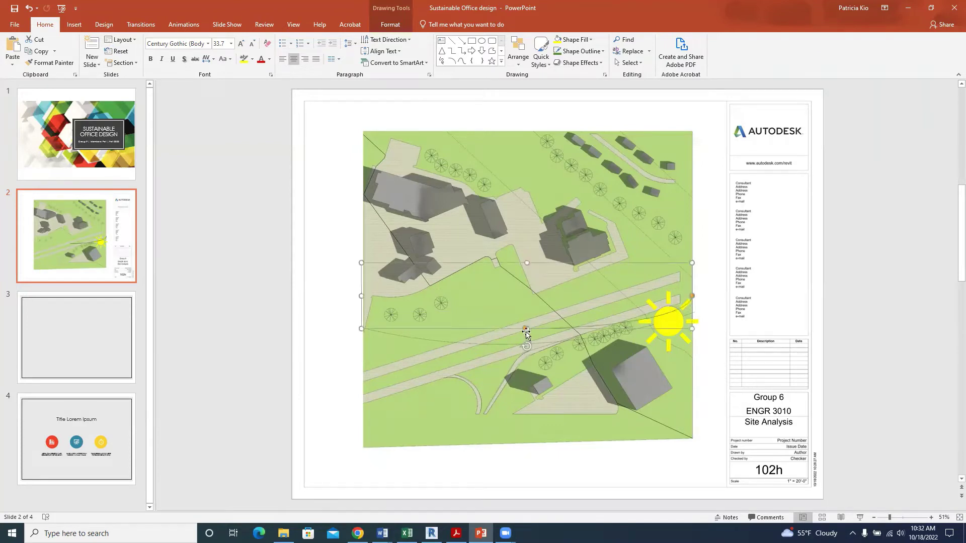
left_click(523, 342)
left_click(518, 366)
Step: Adjust the curved line, undo accidental picture moves, and reselect the sun-path arc
left_click(350, 341)
left_click(347, 341)
left_click_drag(512, 342, 460, 340)
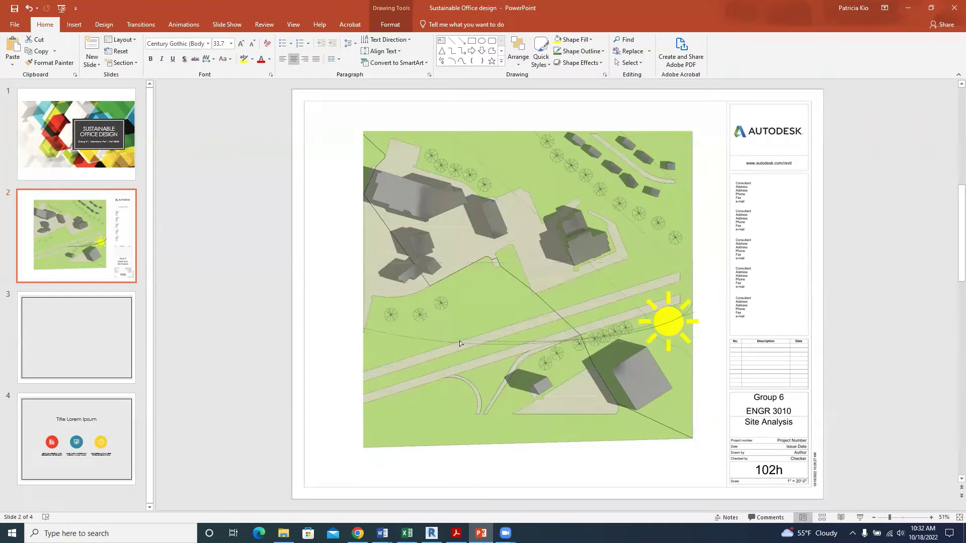
left_click(355, 318)
left_click_drag(345, 297, 347, 300)
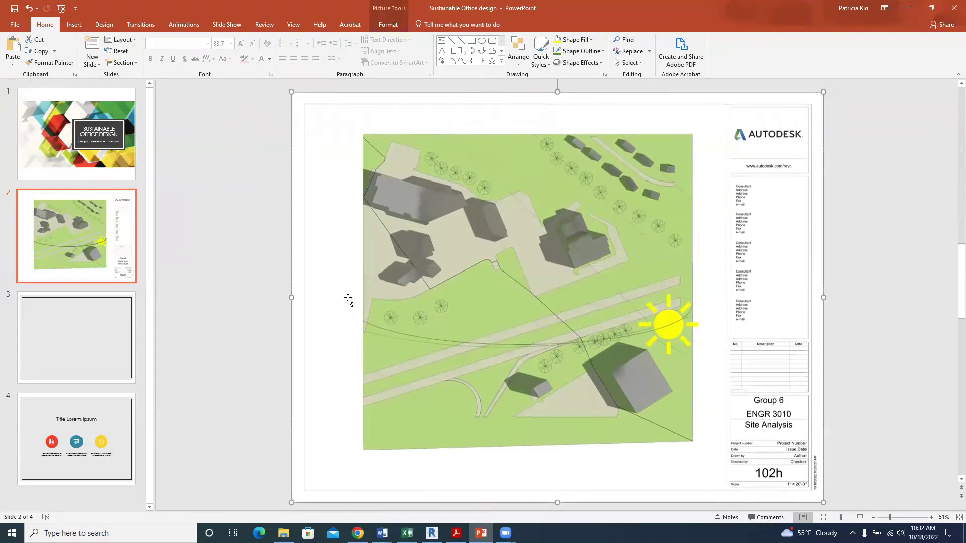
key("ctrl+z")
key("ctrl+z")
right_click(342, 201)
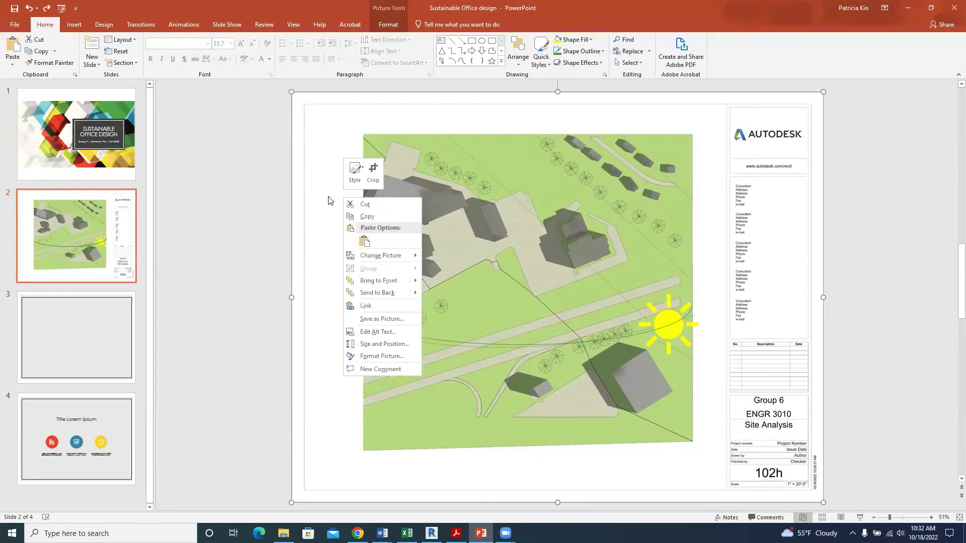
left_click(320, 198)
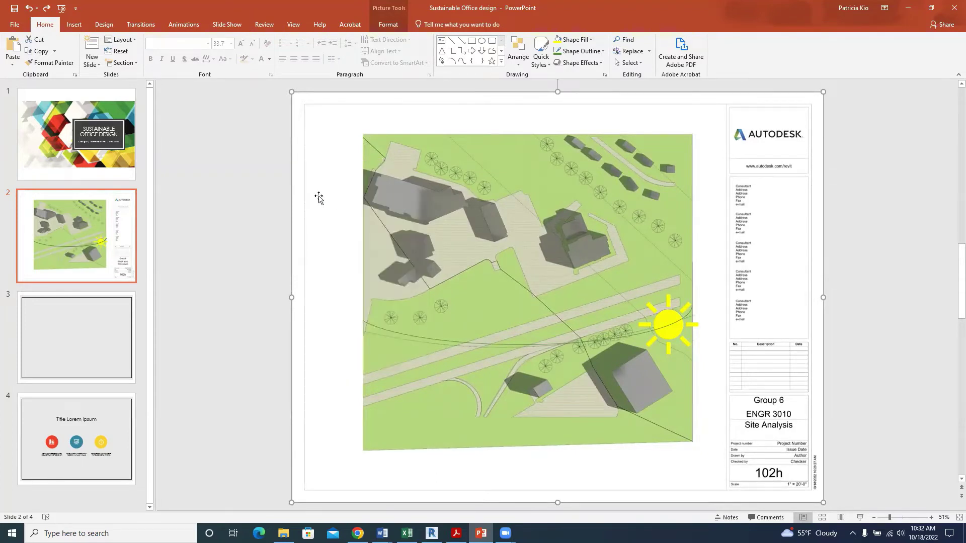
left_click(372, 326)
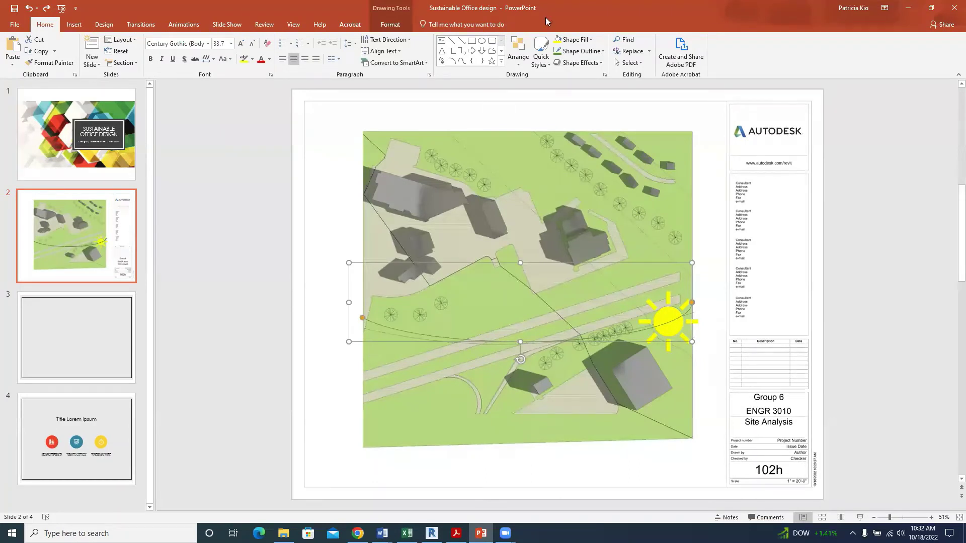
Step: Give the arc a yellow, 6 pt dashed outline and nudge it slightly lower
left_click(602, 52)
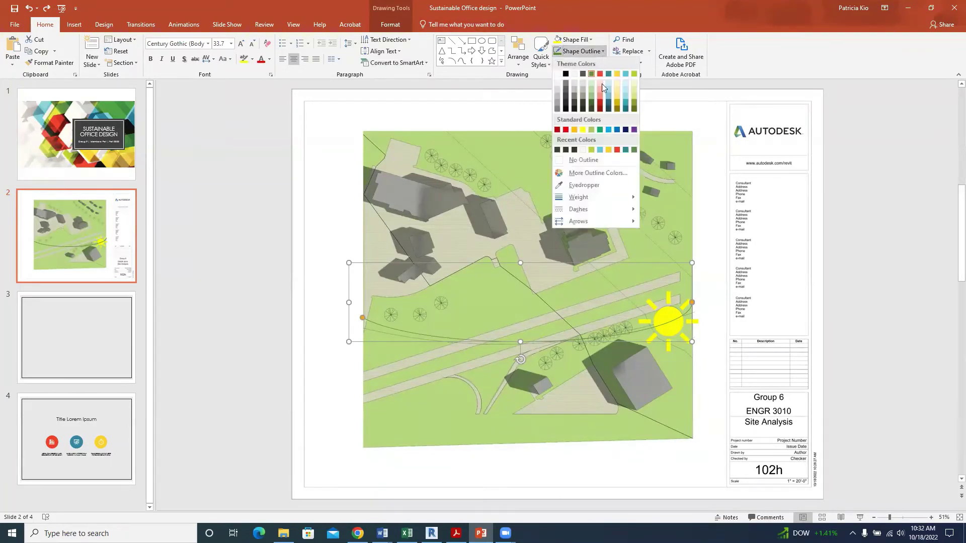
left_click(584, 130)
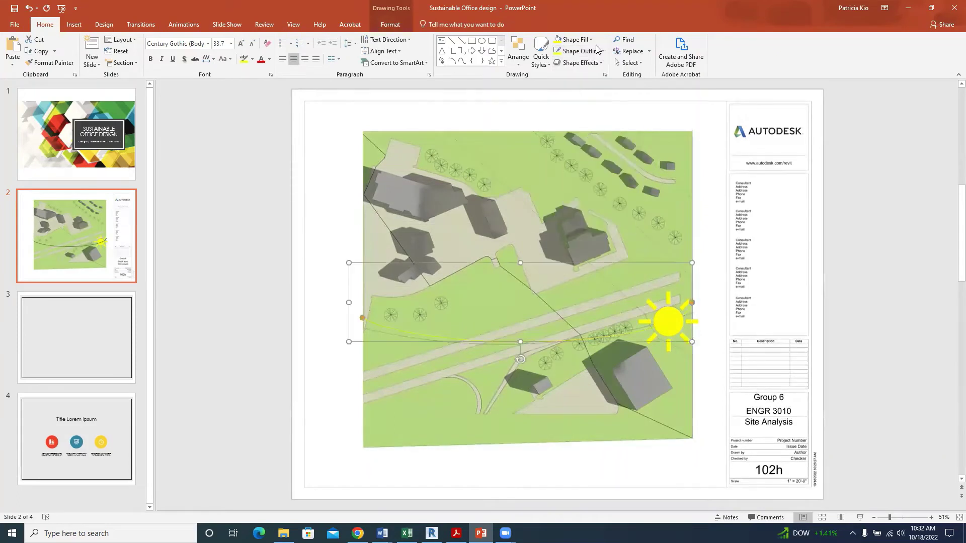
left_click(602, 51)
mouse_move(622, 200)
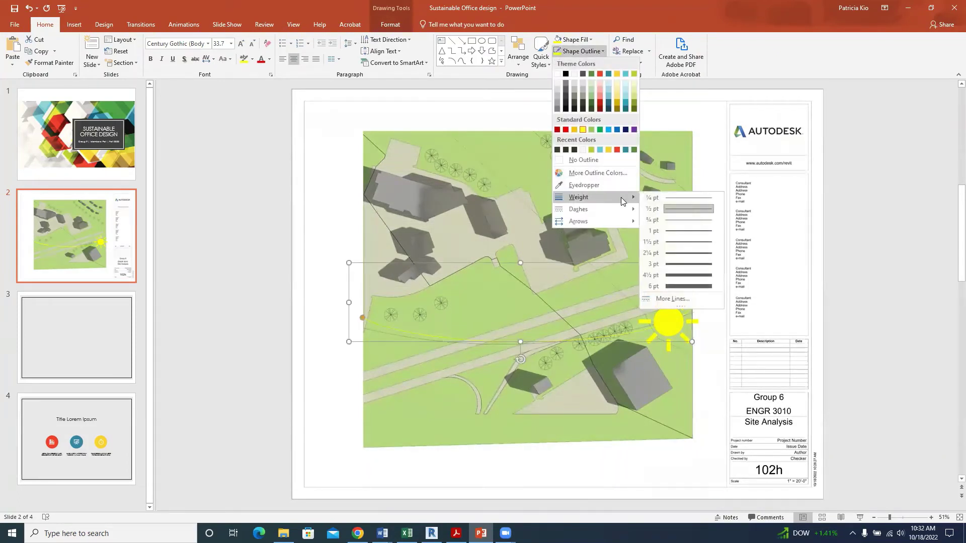
left_click(680, 287)
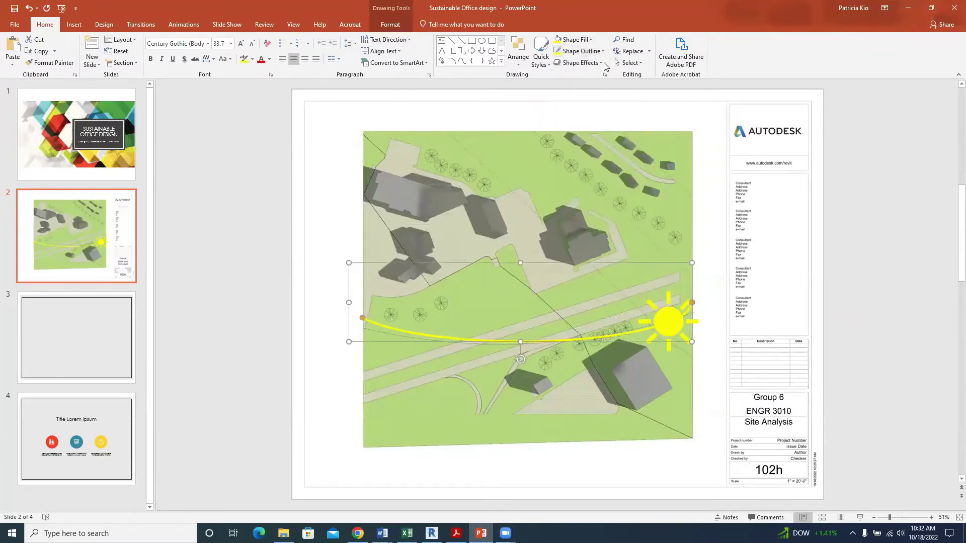
left_click(602, 51)
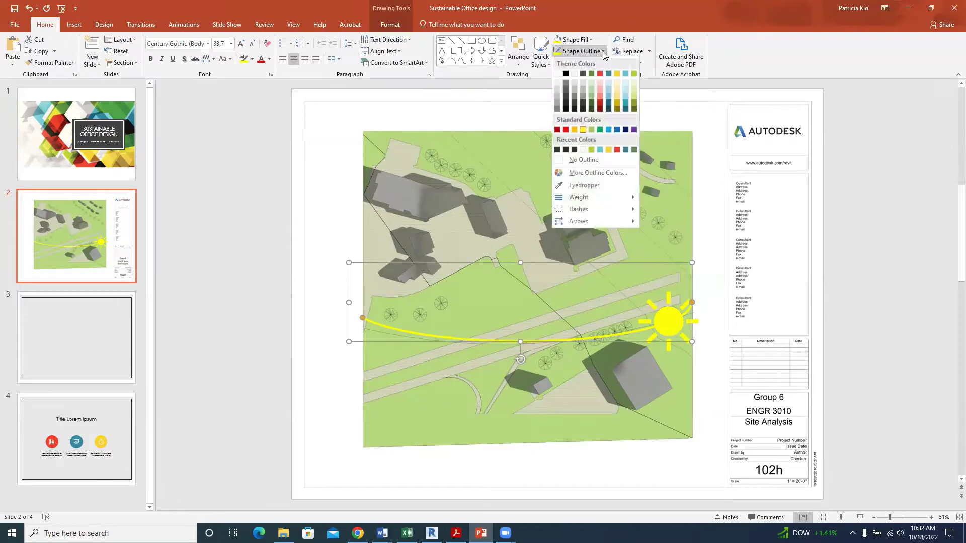
mouse_move(620, 208)
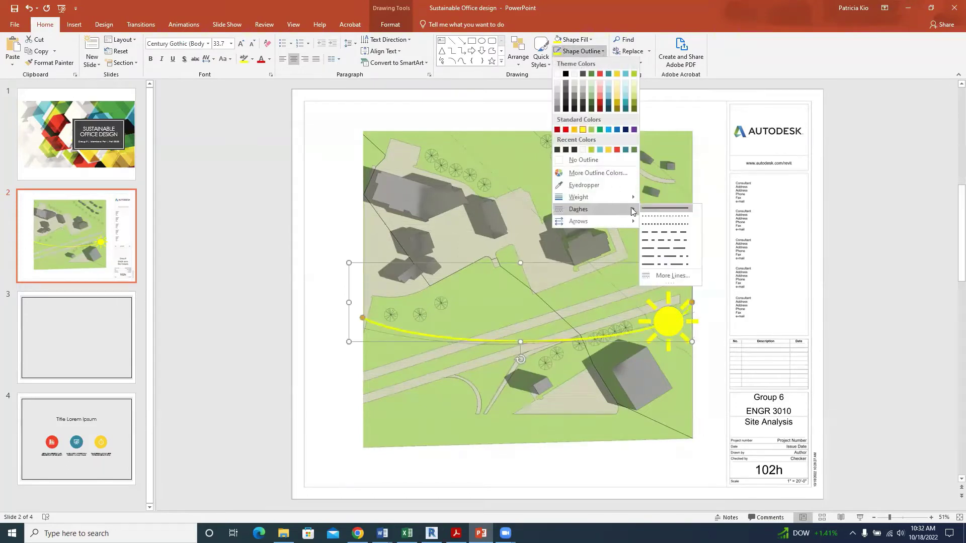
left_click(650, 238)
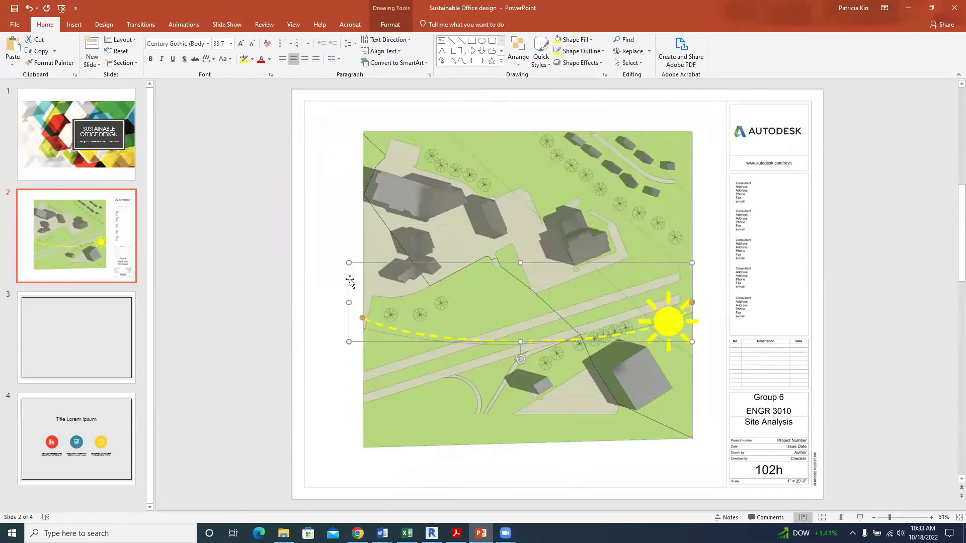
left_click_drag(350, 279, 350, 285)
left_click(345, 302)
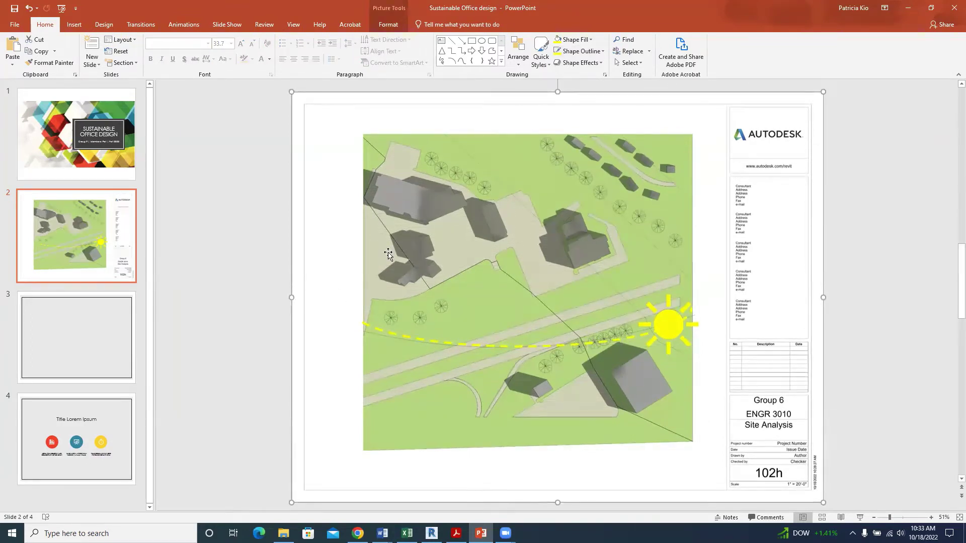
Step: Search the Insert Icons library for 'wind'
left_click(79, 28)
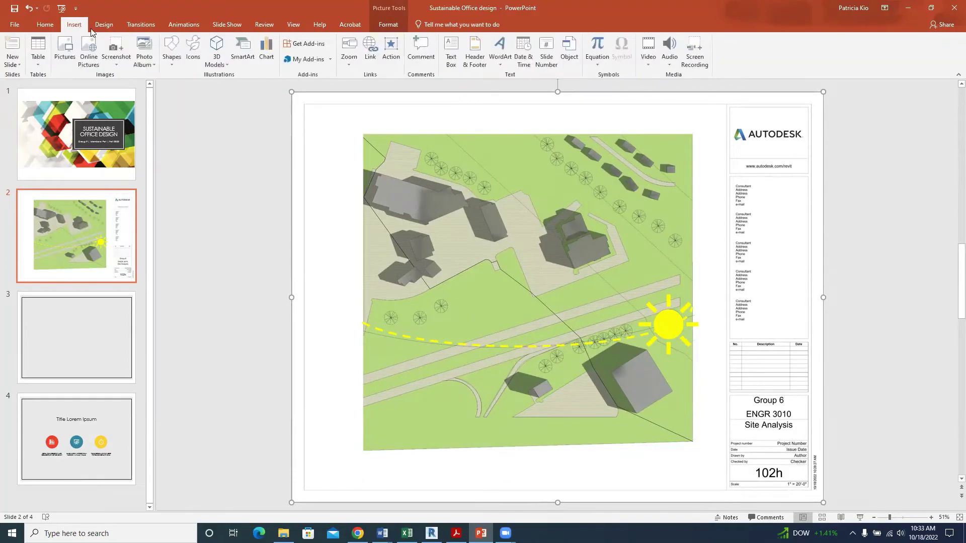
left_click(189, 54)
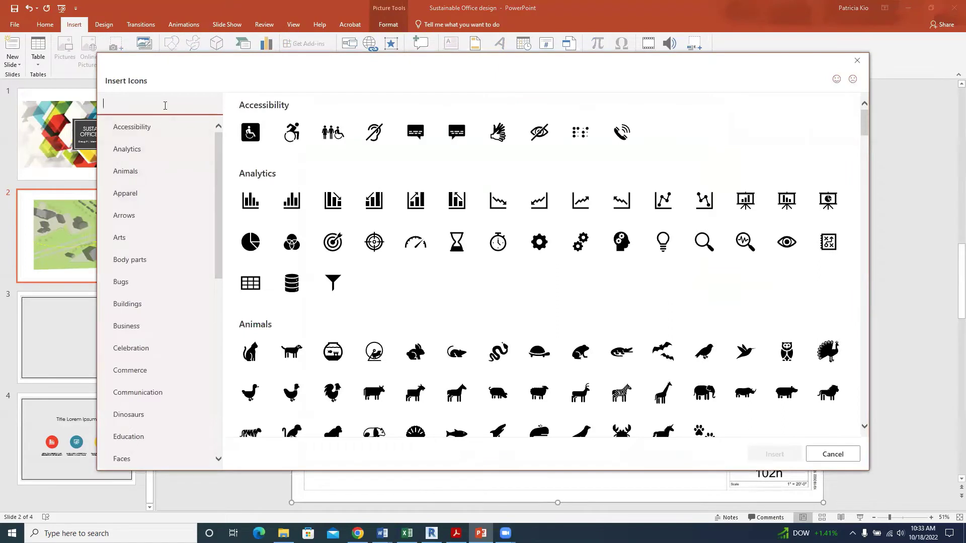
type("wind")
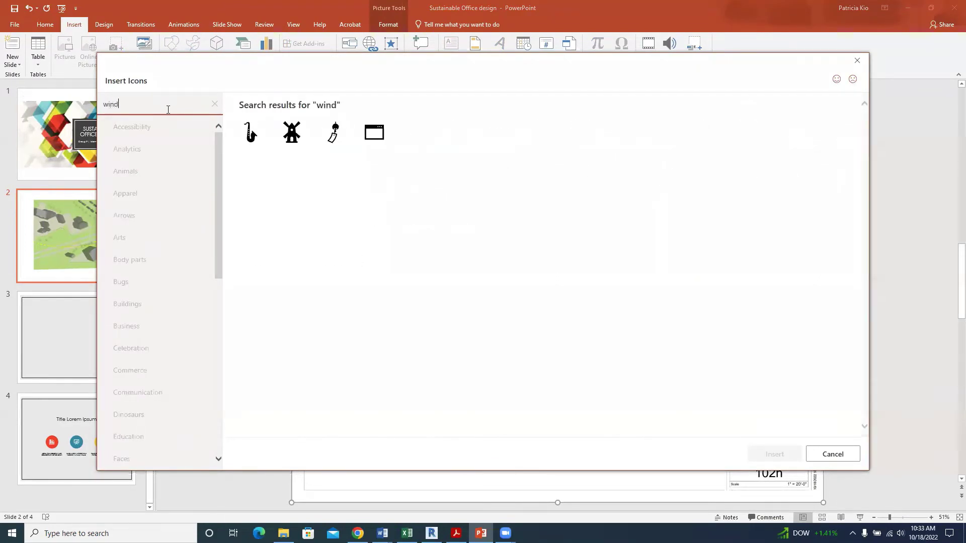